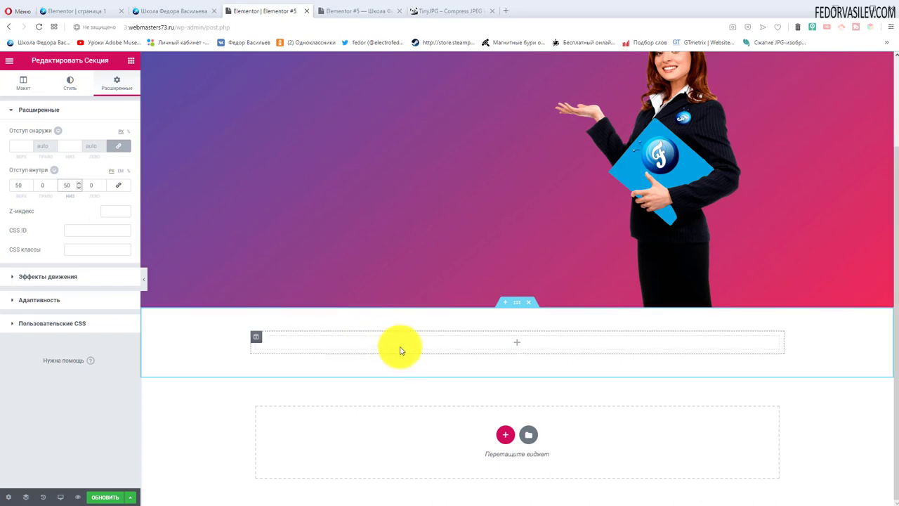
- Examine the heading of the "Почему нас выбирают" section on the finished sample site as a reference for the new section
scroll(397, 313, up, 2)
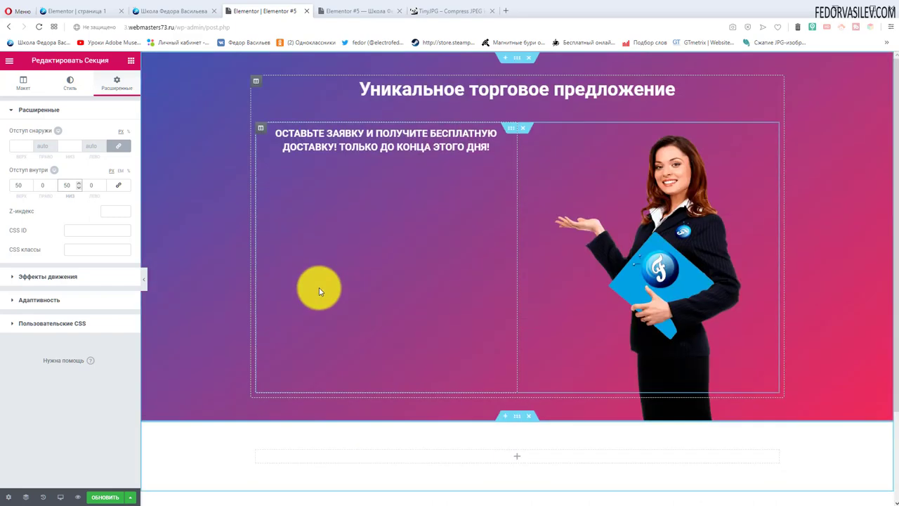
scroll(337, 237, down, 2)
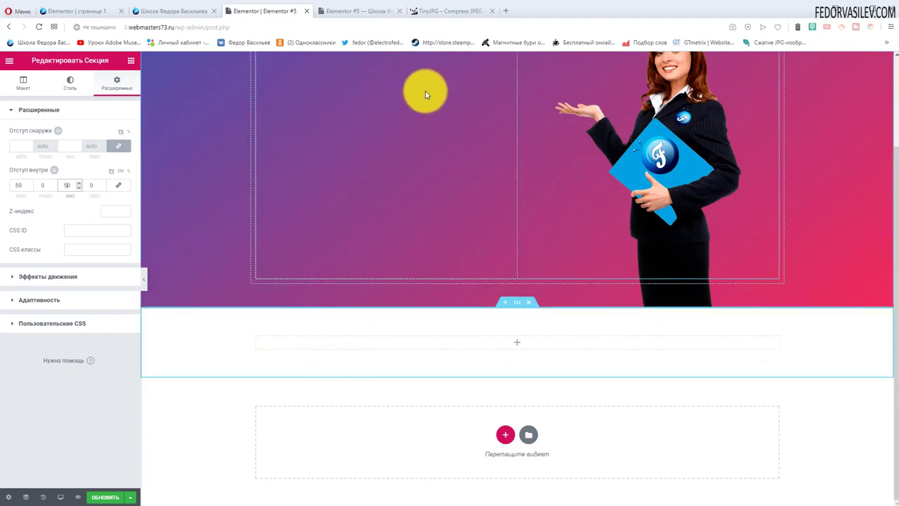
key(ctrl+Tab)
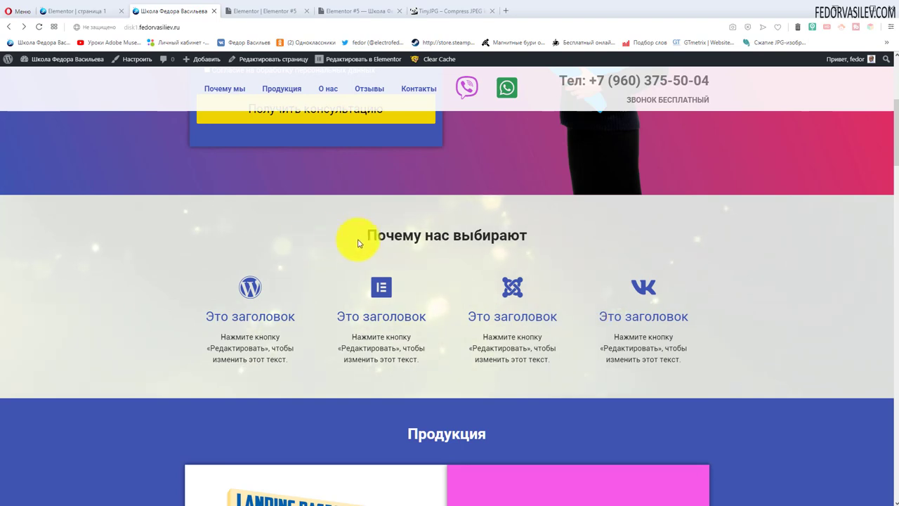
drag(359, 243, 441, 236)
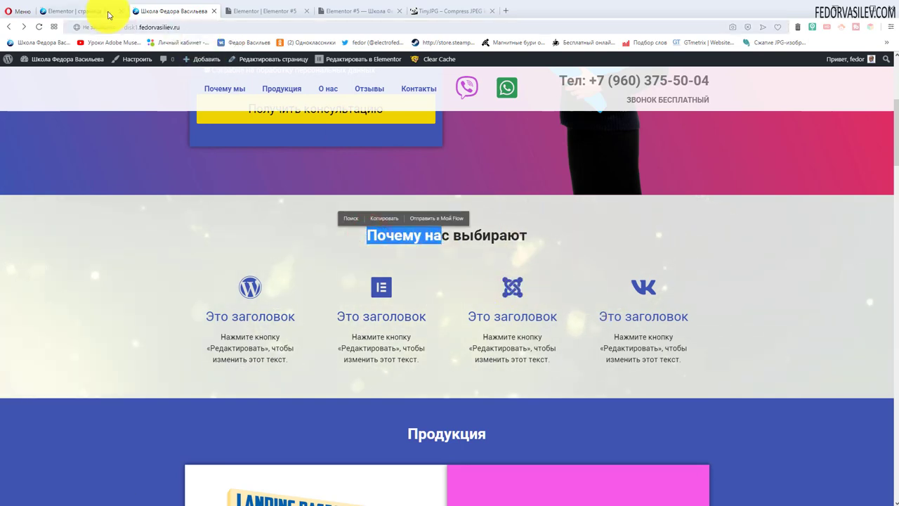
click(257, 10)
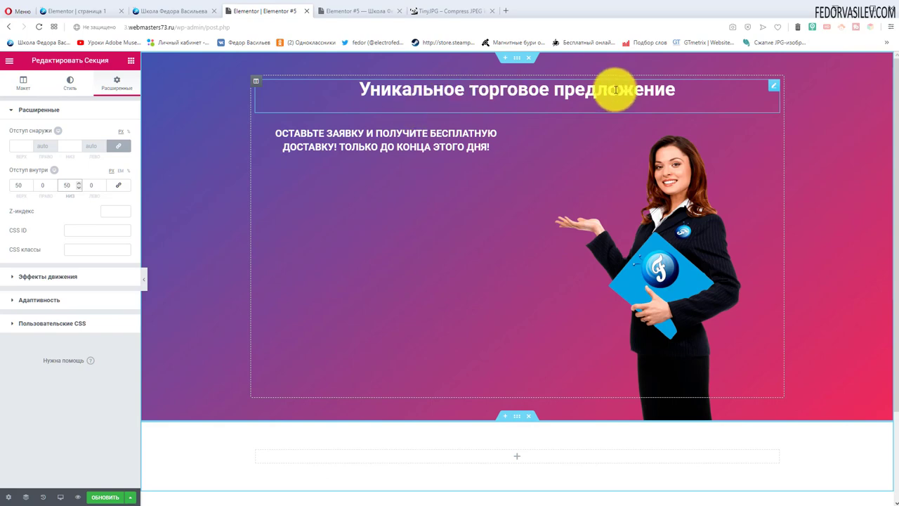
- Copy the "Уникальное торговое предложение" heading from the first section and paste it into the empty section below
right_click(423, 90)
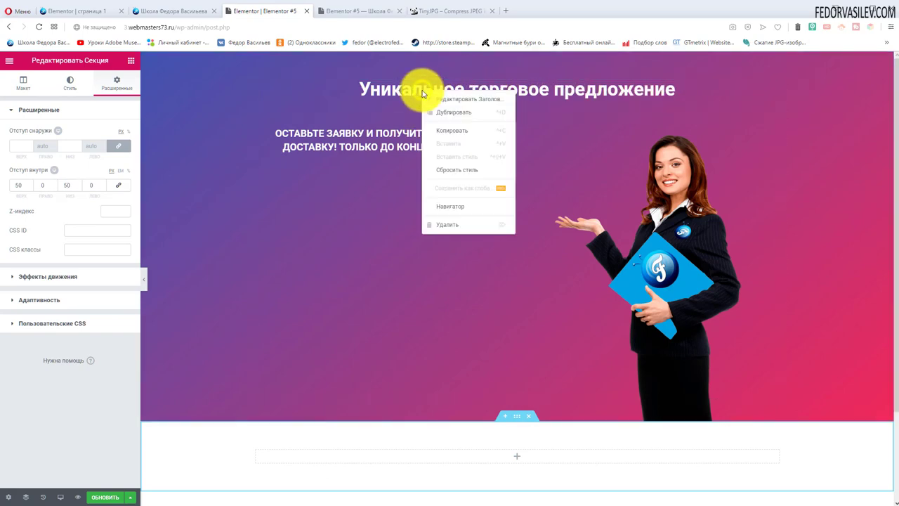
click(454, 130)
scroll(482, 150, down, 2)
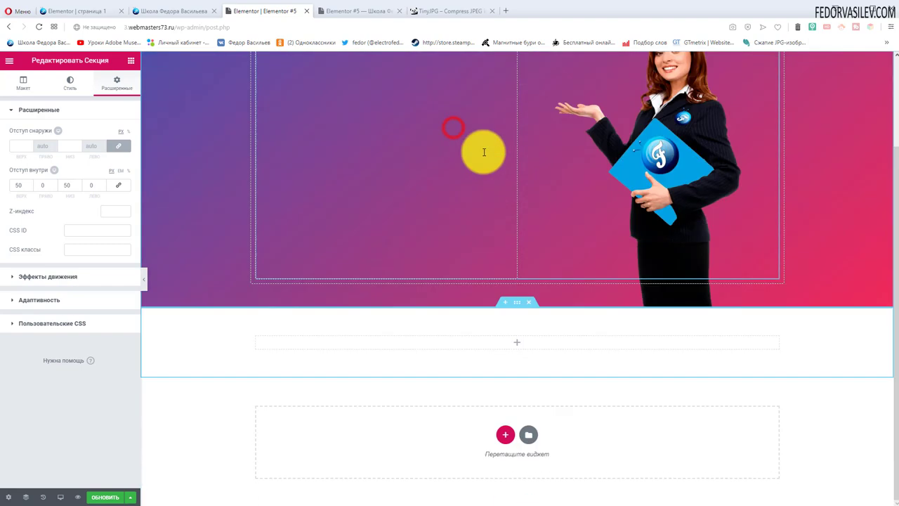
right_click(479, 345)
click(500, 351)
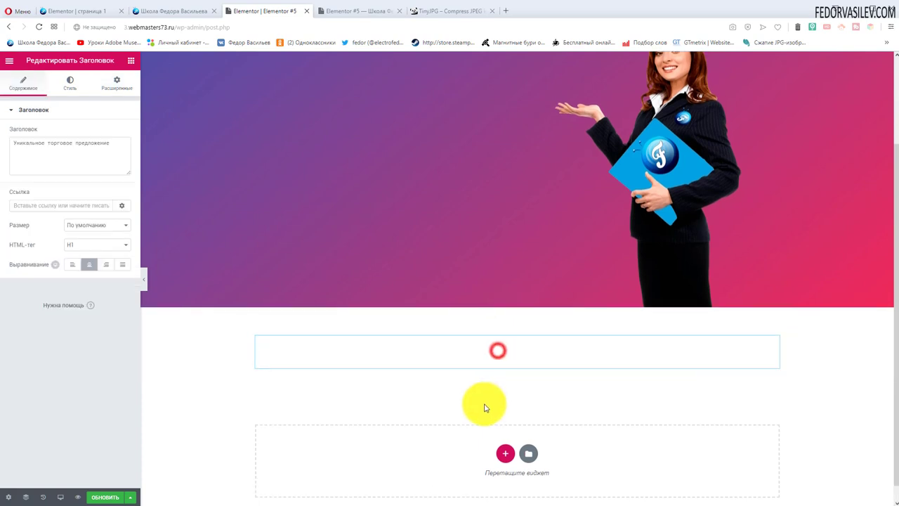
- Open the pasted heading for editing and set its HTML tag to H2
click(428, 349)
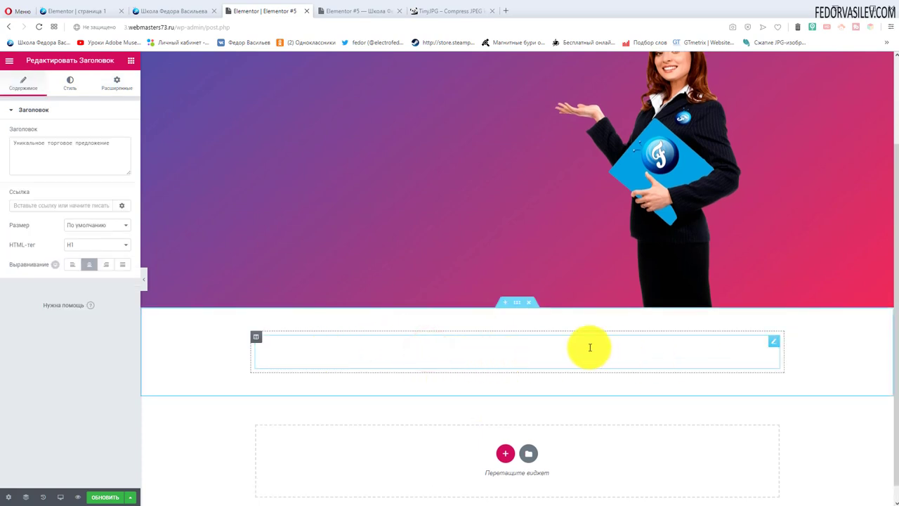
double_click(526, 347)
triple_click(513, 345)
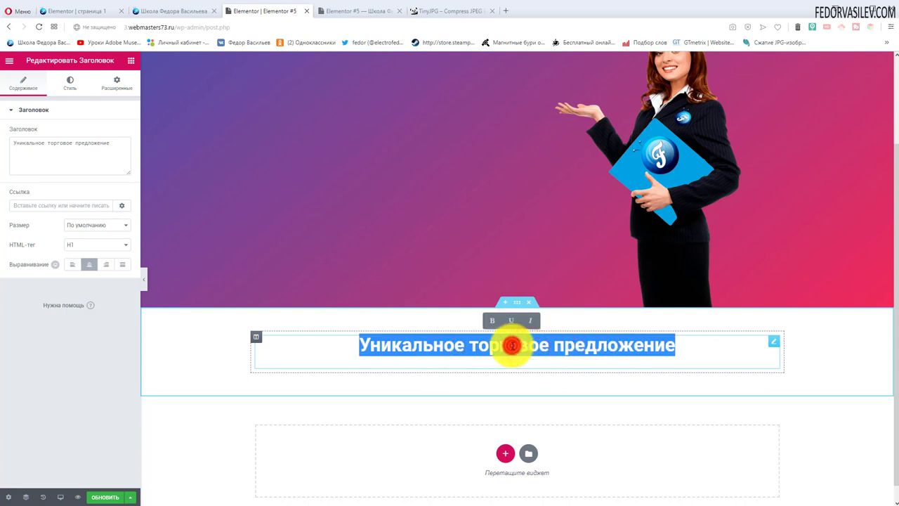
key(Delete)
click(774, 342)
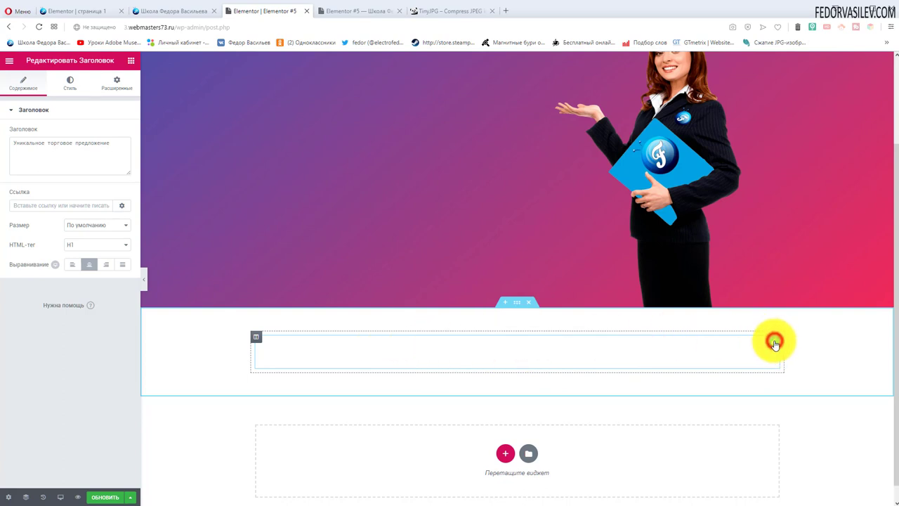
click(78, 245)
click(75, 263)
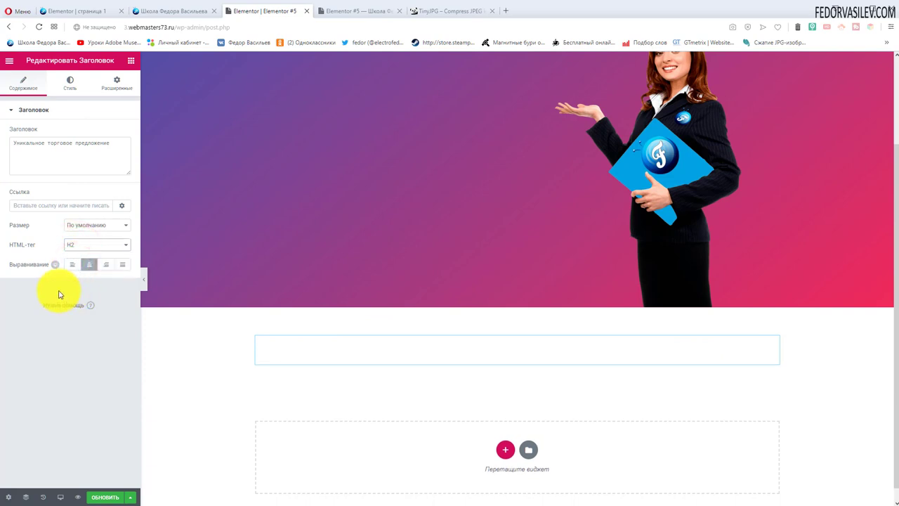
- Set the pasted heading's text color to dark gray #54595f
click(71, 83)
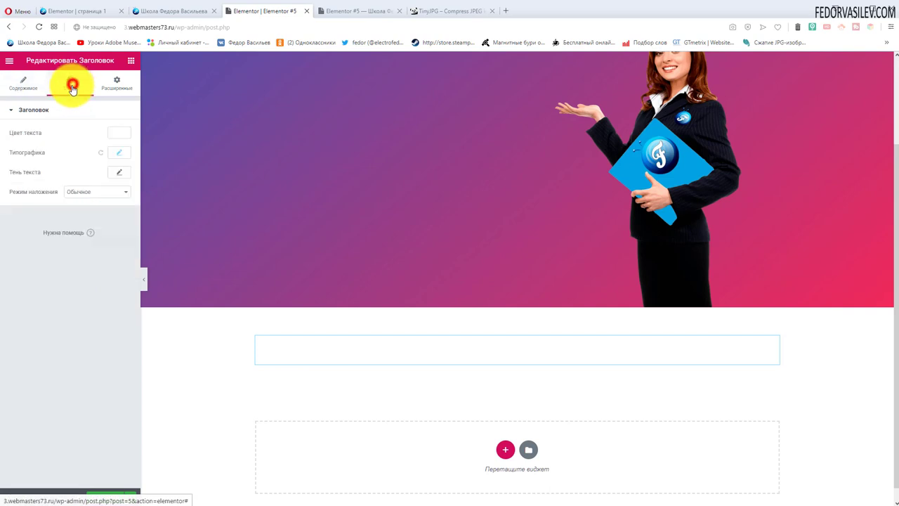
click(116, 133)
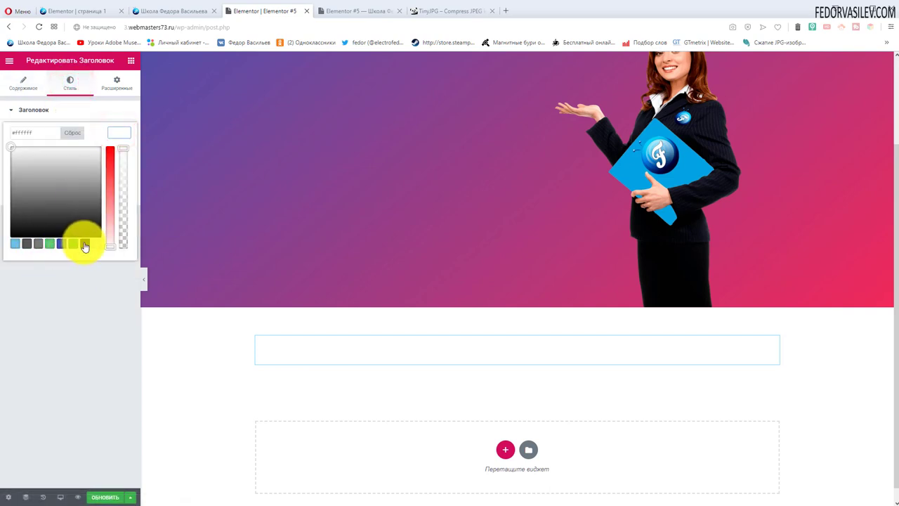
click(27, 243)
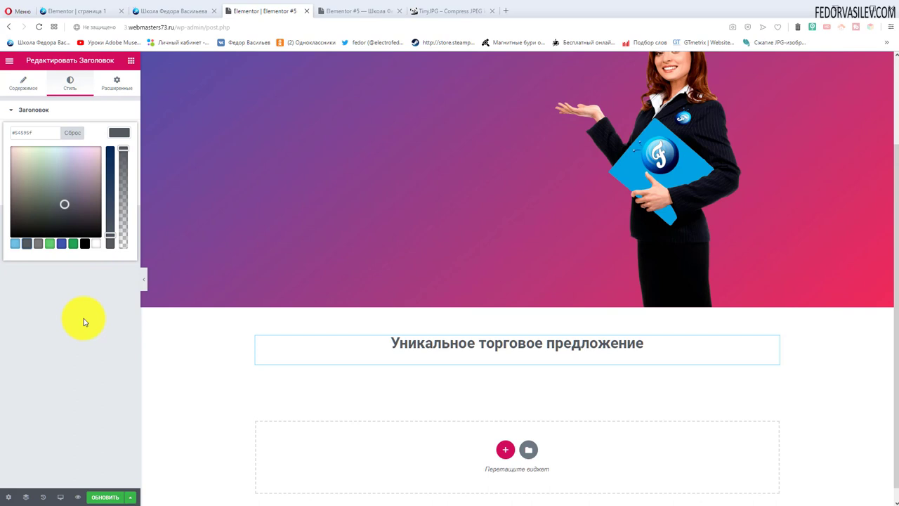
- Replace the pasted heading's text with "Почему нас выбирают"
click(303, 358)
triple_click(117, 142)
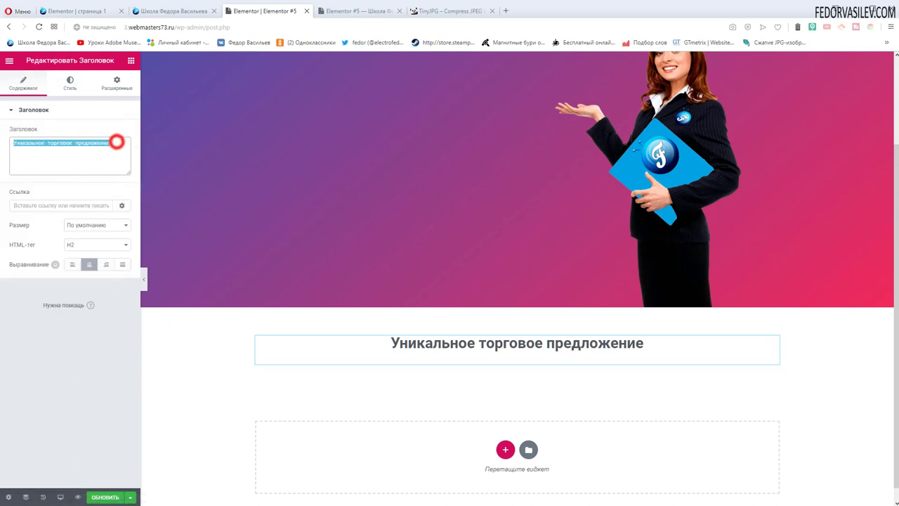
text(Почему нас выбирают)
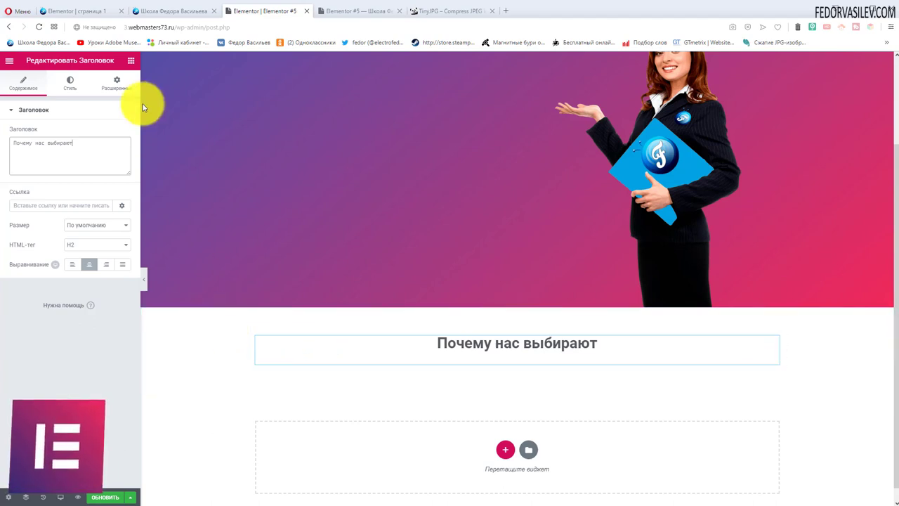
- Check the sample site's section layout and insert an inner section below the "Почему нас выбирают" heading
click(190, 18)
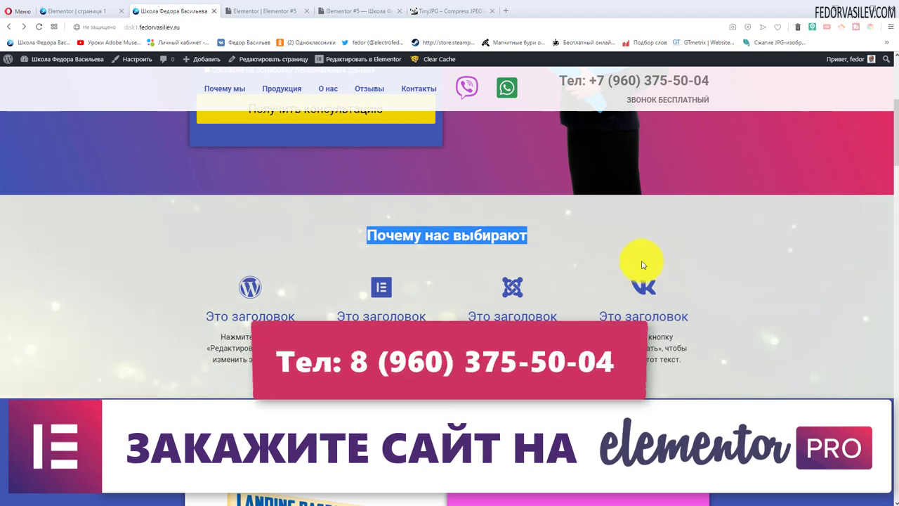
click(570, 229)
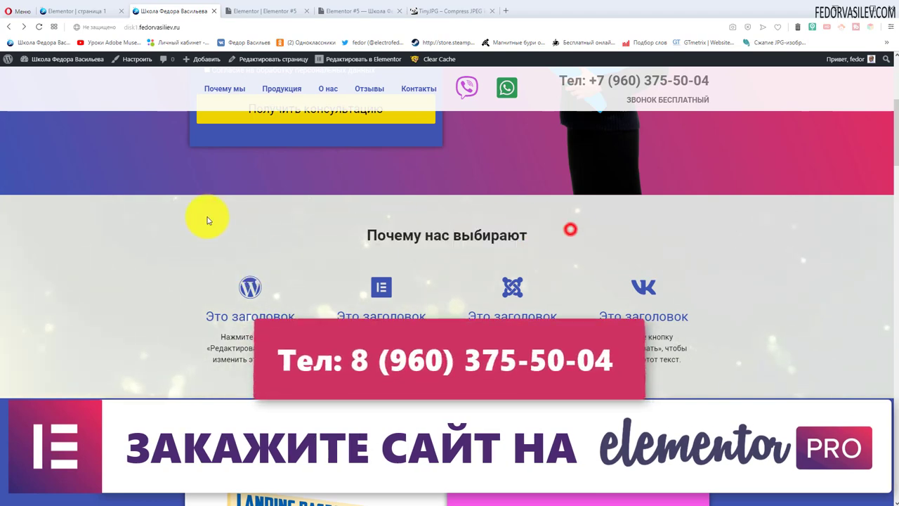
click(265, 12)
click(14, 66)
click(12, 61)
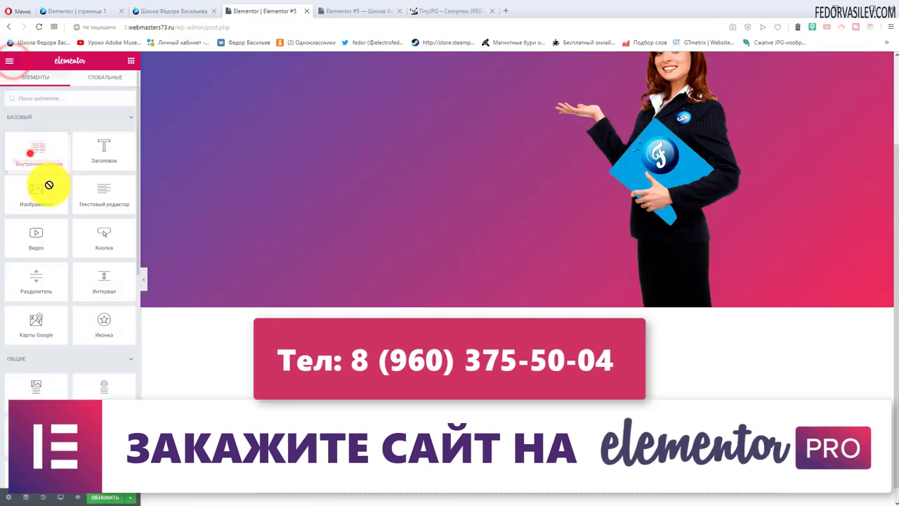
click(29, 151)
drag(29, 151, 465, 356)
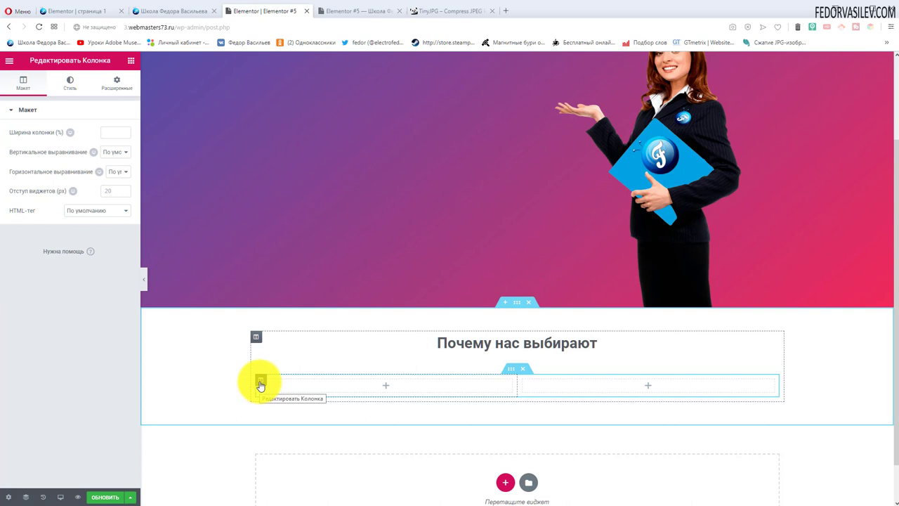
- Add a new column to the inner section and save the page
right_click(260, 385)
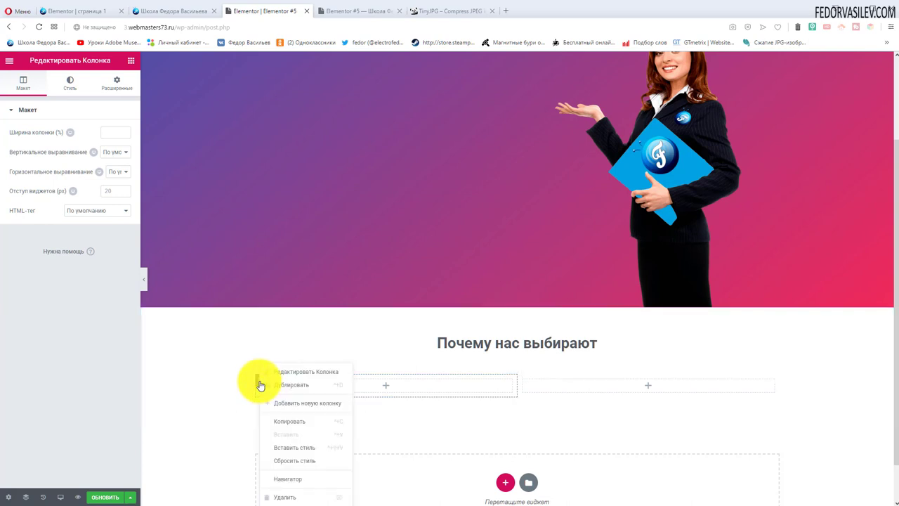
click(299, 406)
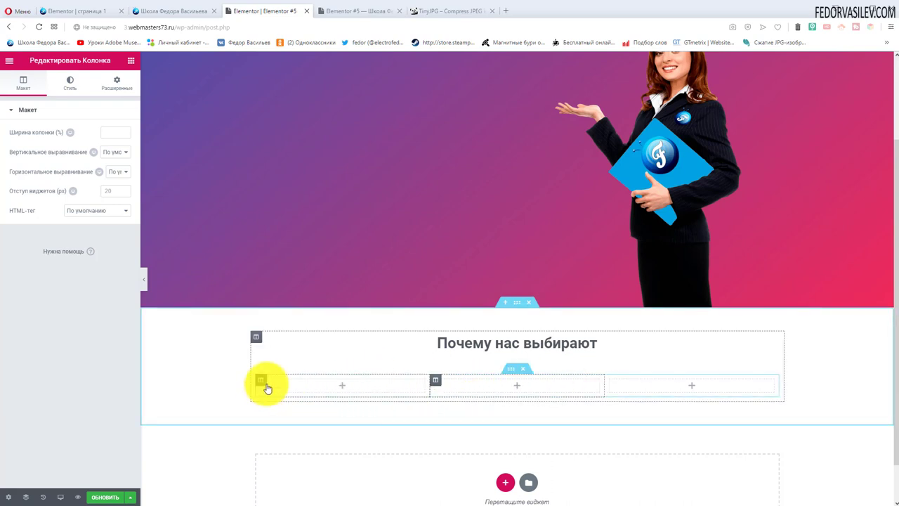
click(261, 382)
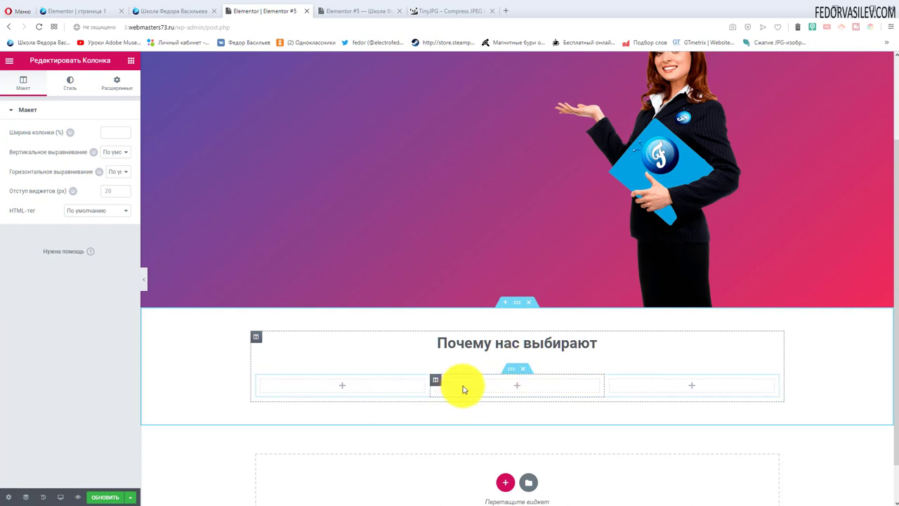
click(103, 499)
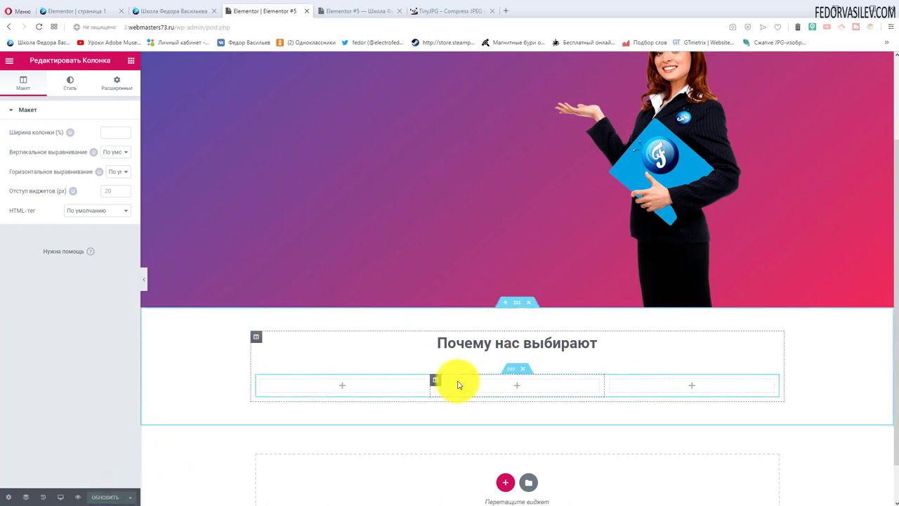
- Exit to the WordPress dashboard, set Elementor's advanced "Кнопки управления" option to show the editing handles, and save the settings
click(11, 63)
click(57, 305)
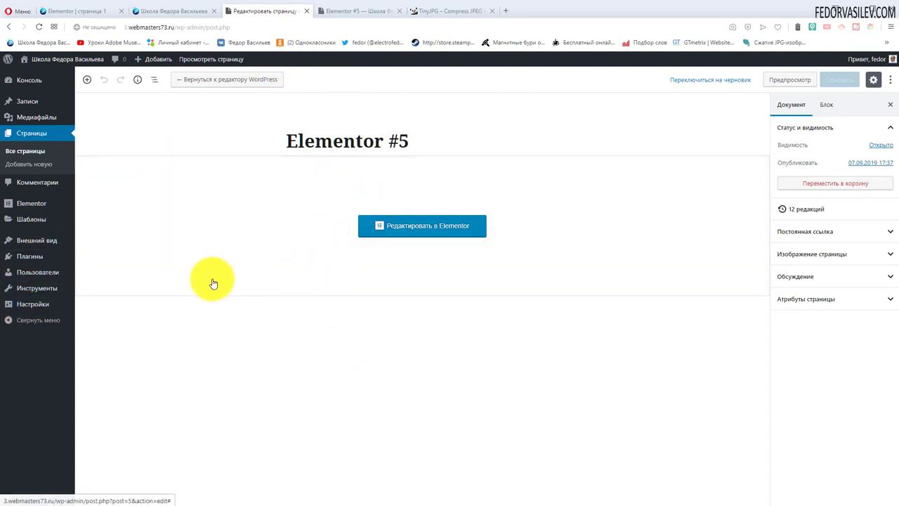
mouse_move(33, 211)
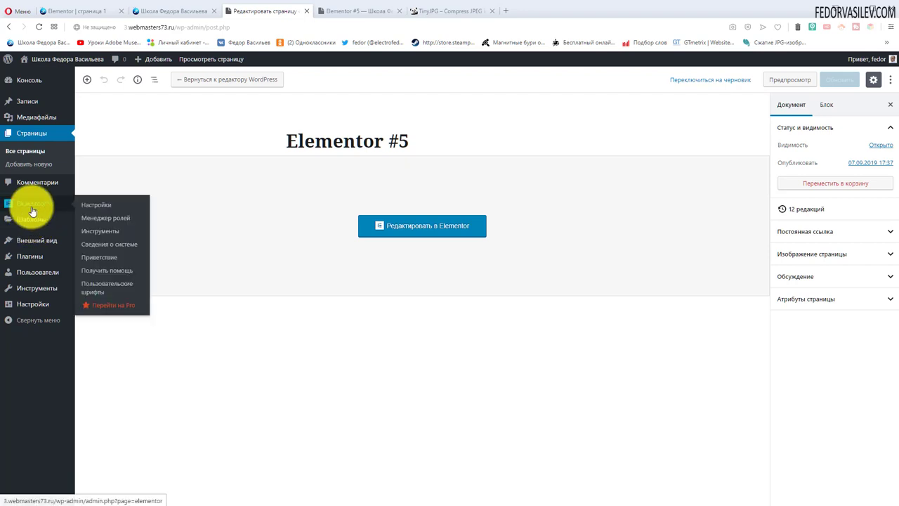
click(109, 204)
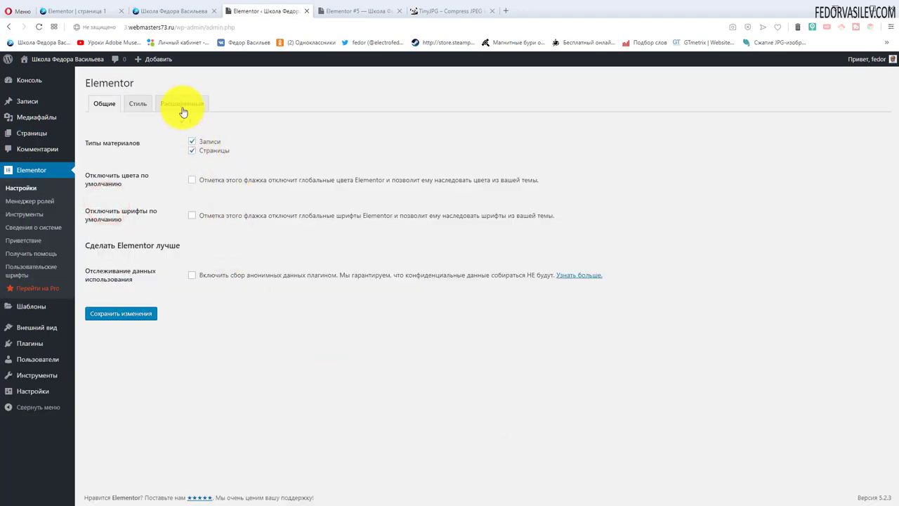
click(183, 107)
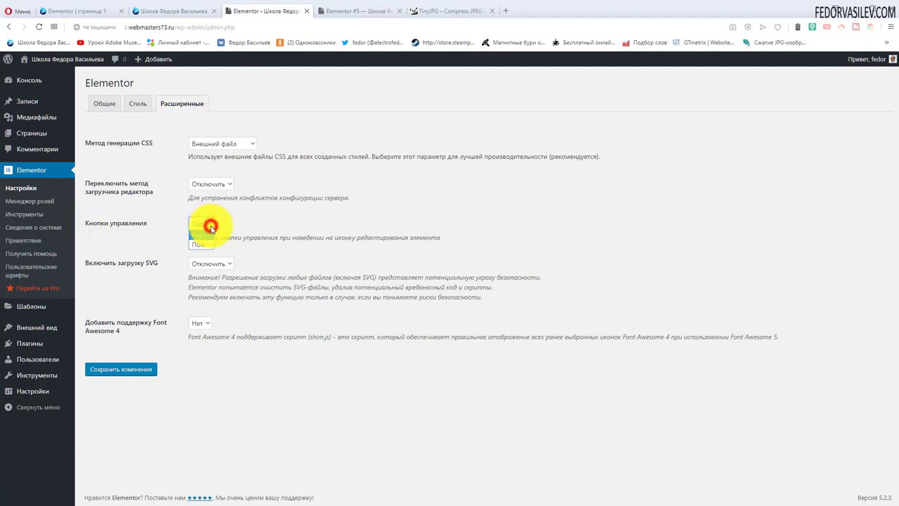
click(129, 377)
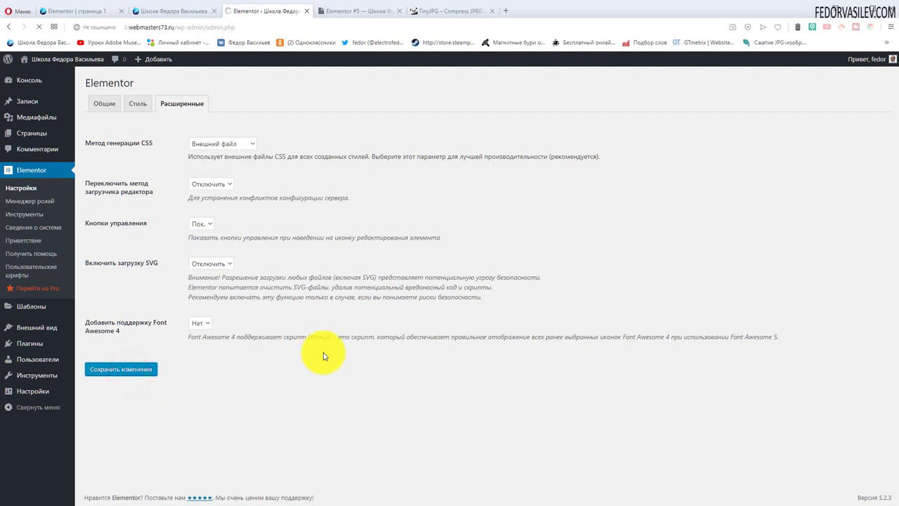
- Reopen the Elementor #5 page in Elementor, and remove and add columns in the inner section until it has four
click(36, 136)
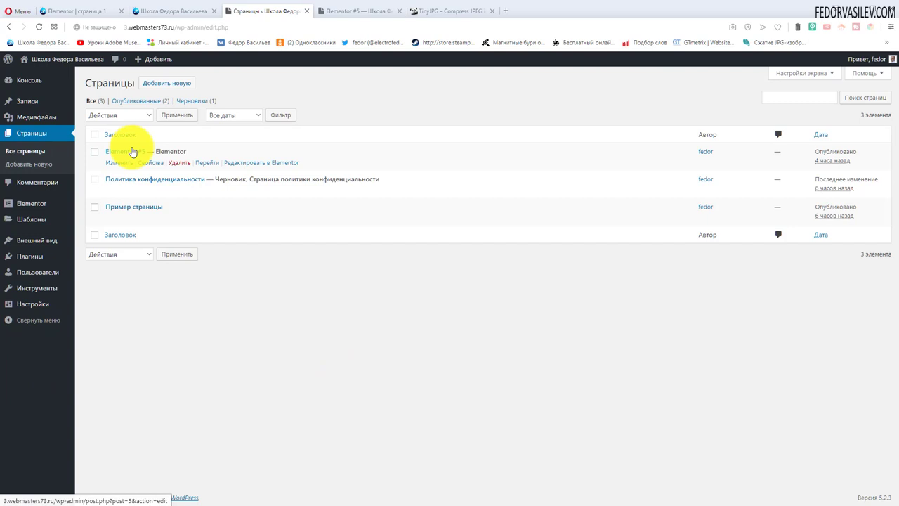
click(239, 162)
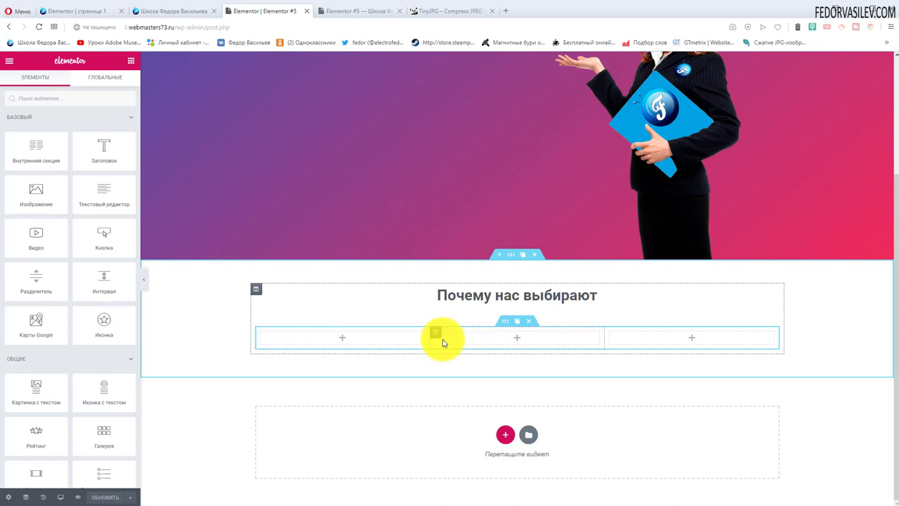
click(469, 333)
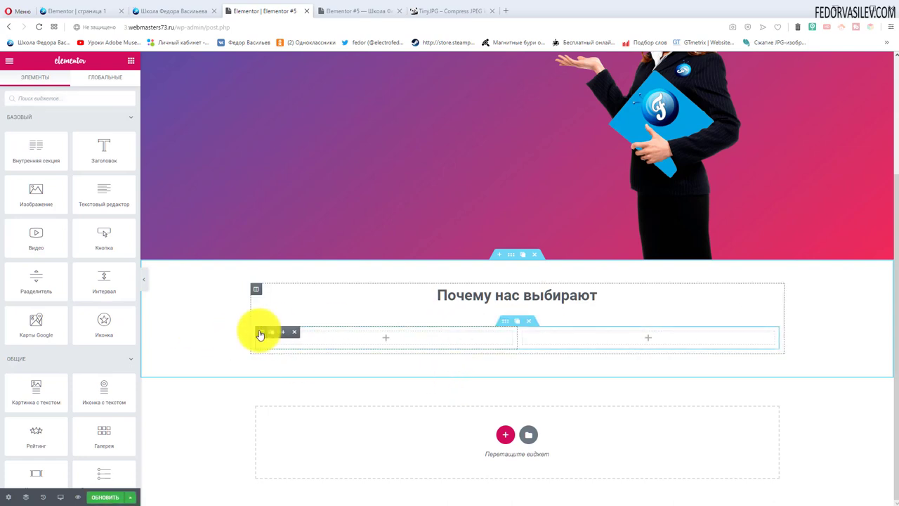
click(281, 336)
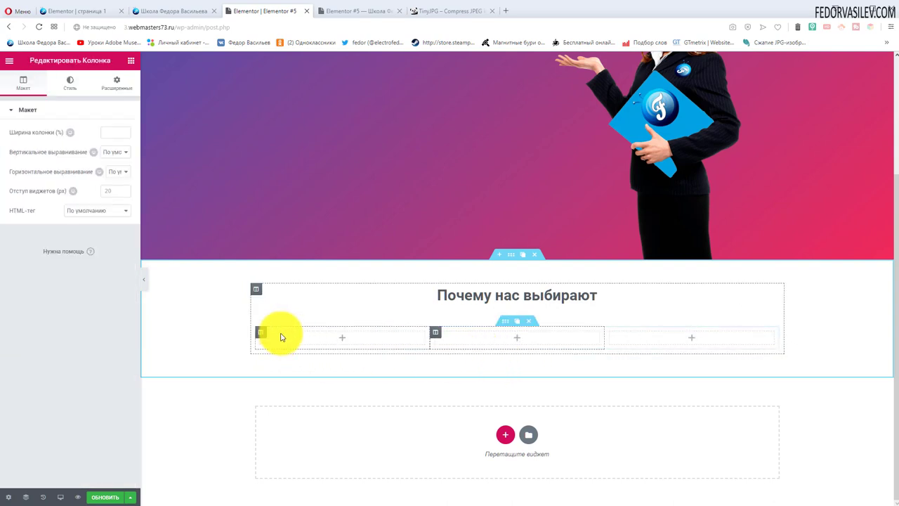
drag(281, 336, 358, 371)
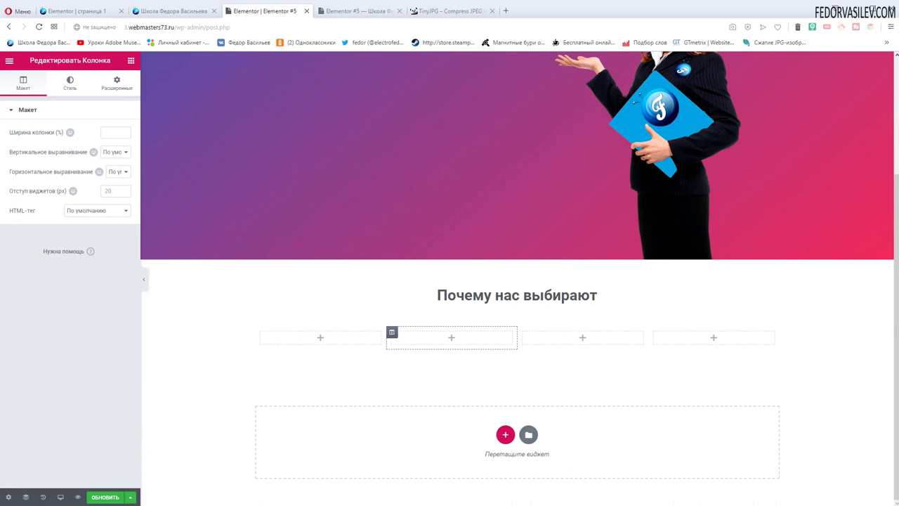
- Check the sample site's section and add an «Иконка с текстом» widget to the first column of the inner section
key(ctrl+shift+Tab)
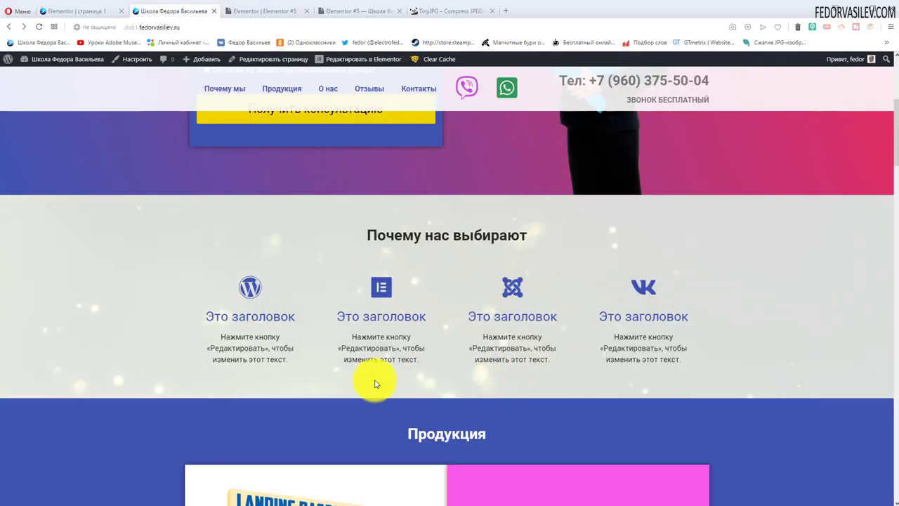
click(287, 11)
click(9, 61)
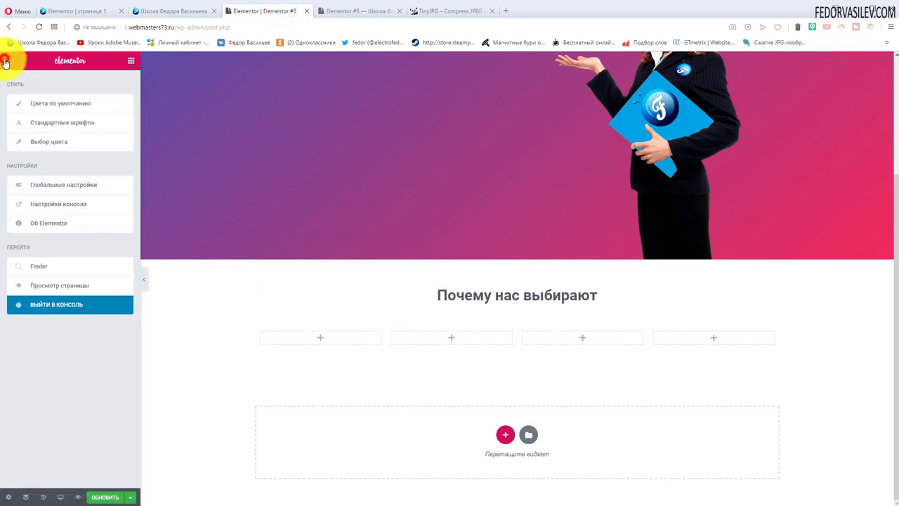
click(6, 62)
scroll(77, 337, down, 3)
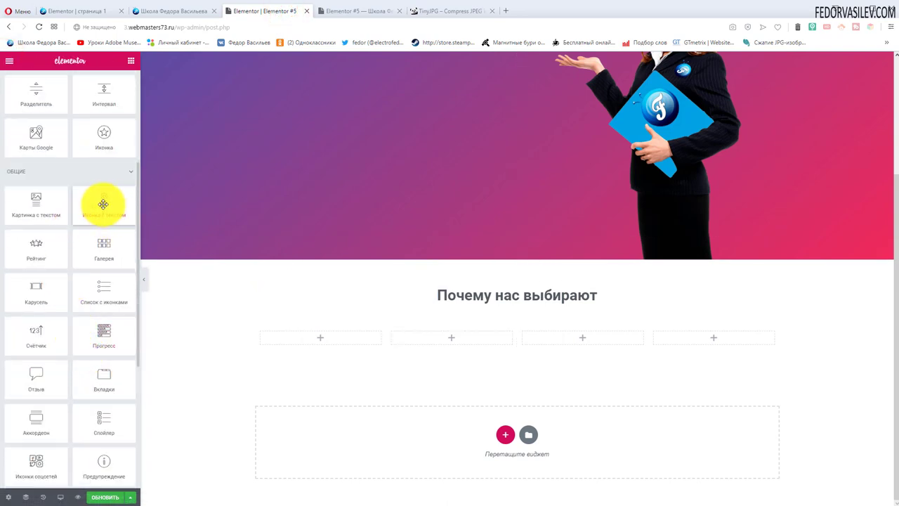
drag(104, 204, 331, 342)
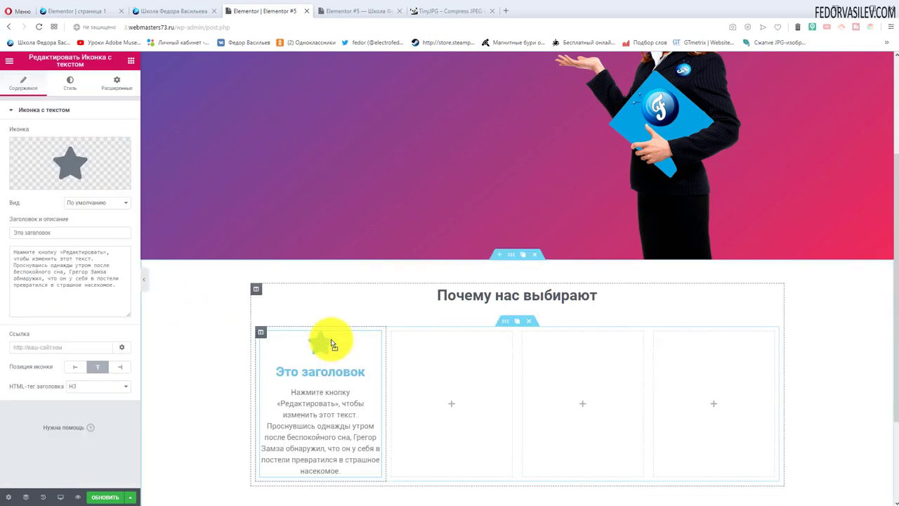
scroll(297, 327, down, 1)
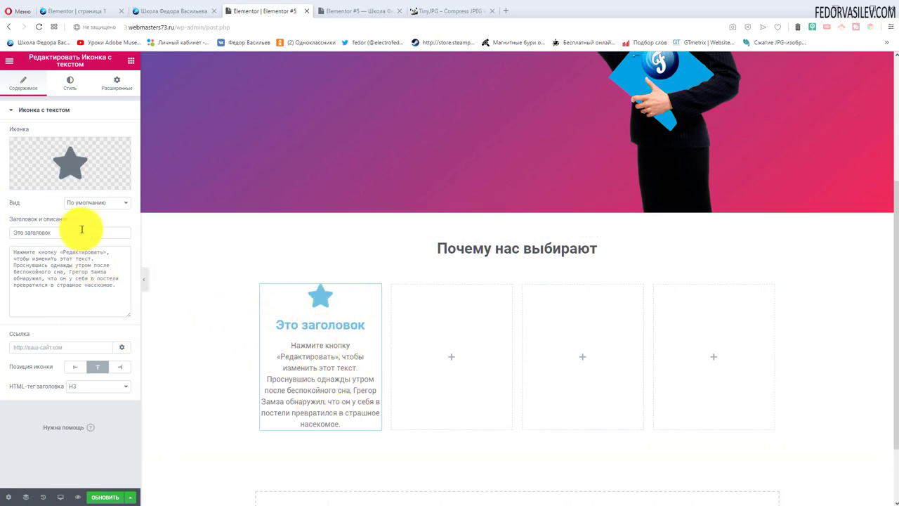
- Open the widget's icon library and browse the regular, solid, brand and complete icon sets
mouse_move(76, 179)
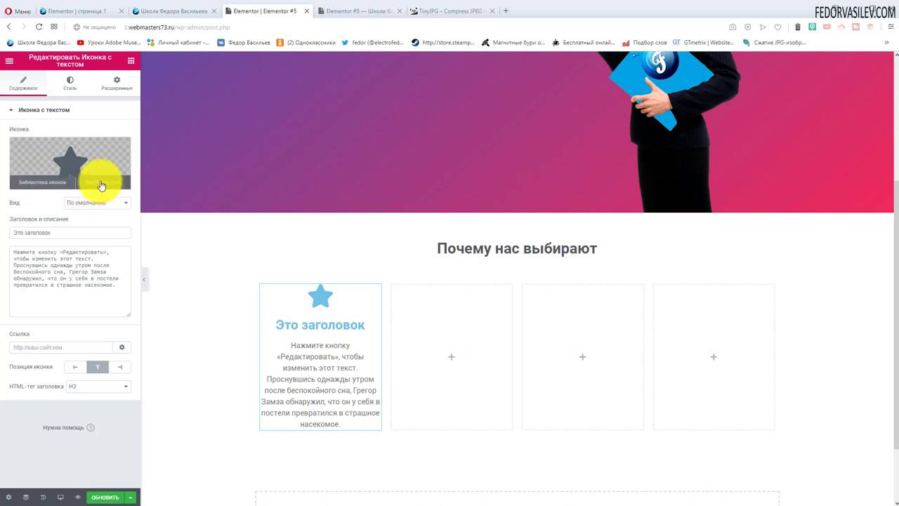
click(33, 184)
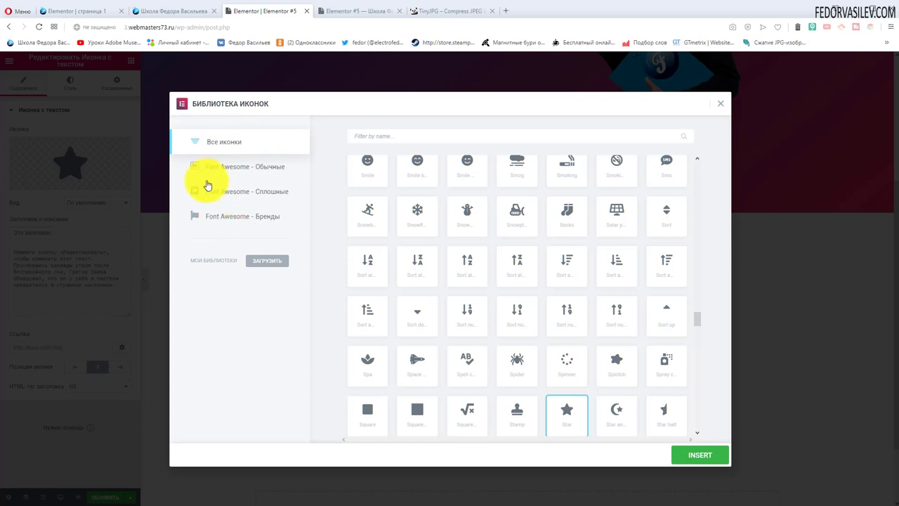
click(217, 172)
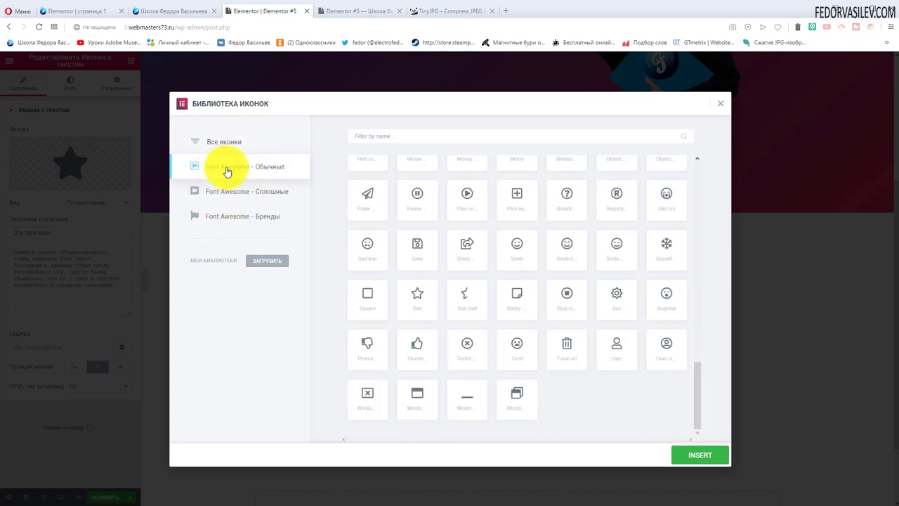
click(238, 215)
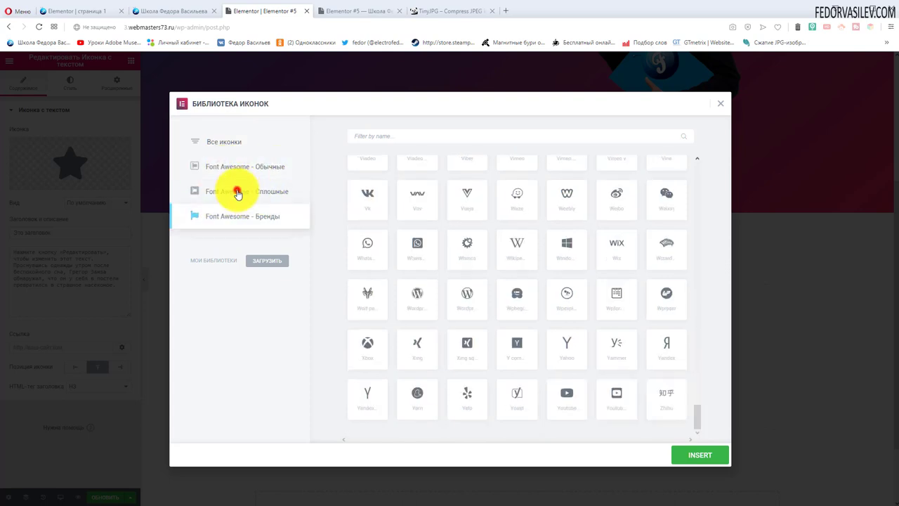
click(238, 194)
click(241, 215)
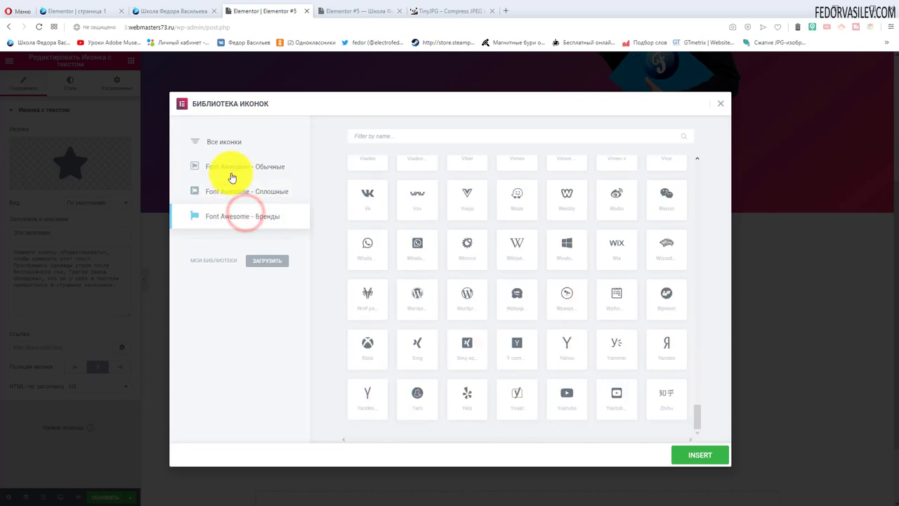
click(212, 142)
scroll(527, 263, down, 3)
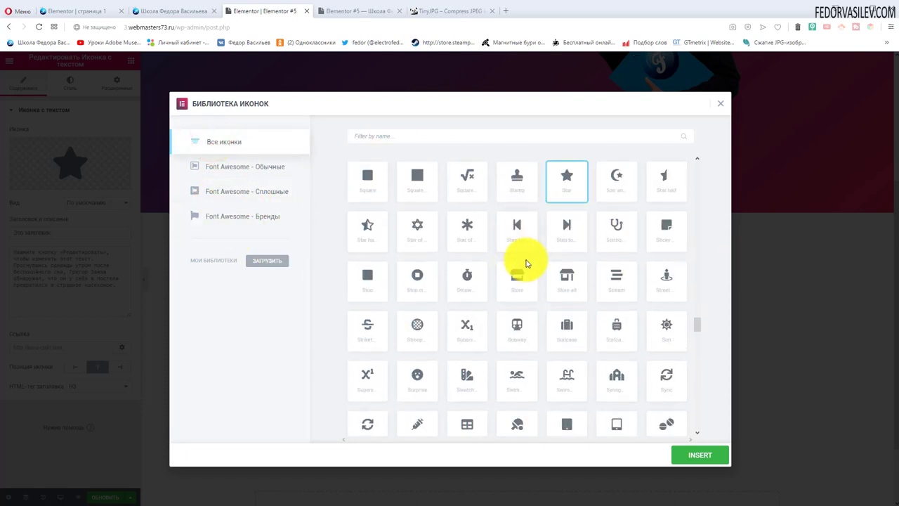
drag(697, 322, 682, 260)
- Search the icon library for "word" and insert the round WordPress icon into the widget
click(361, 136)
text(wo)
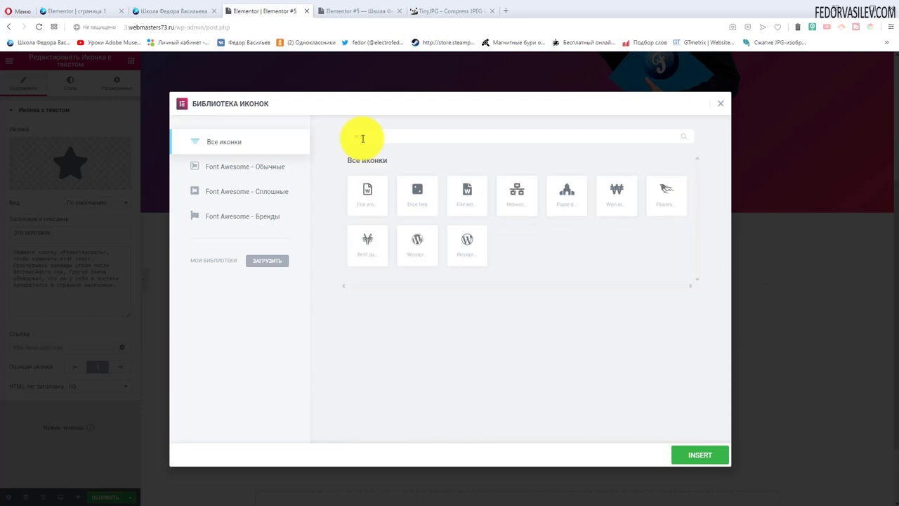
text(rd)
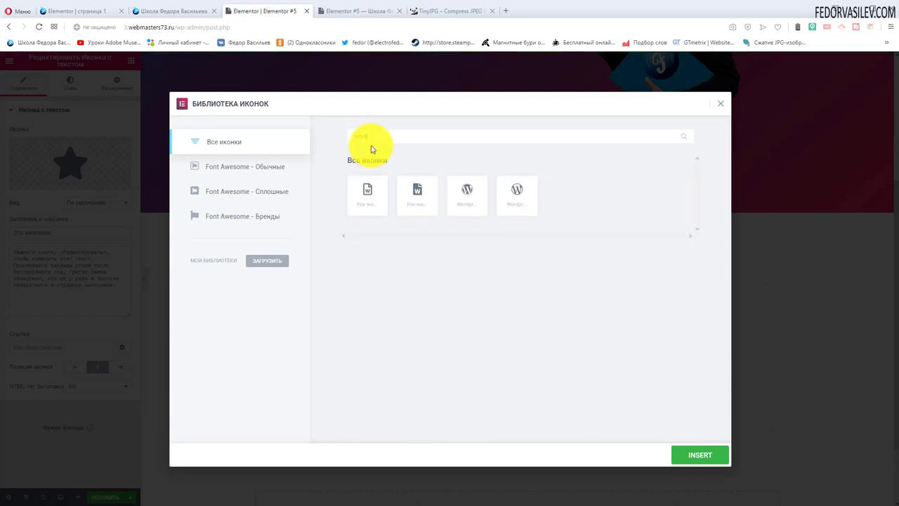
click(465, 190)
click(462, 194)
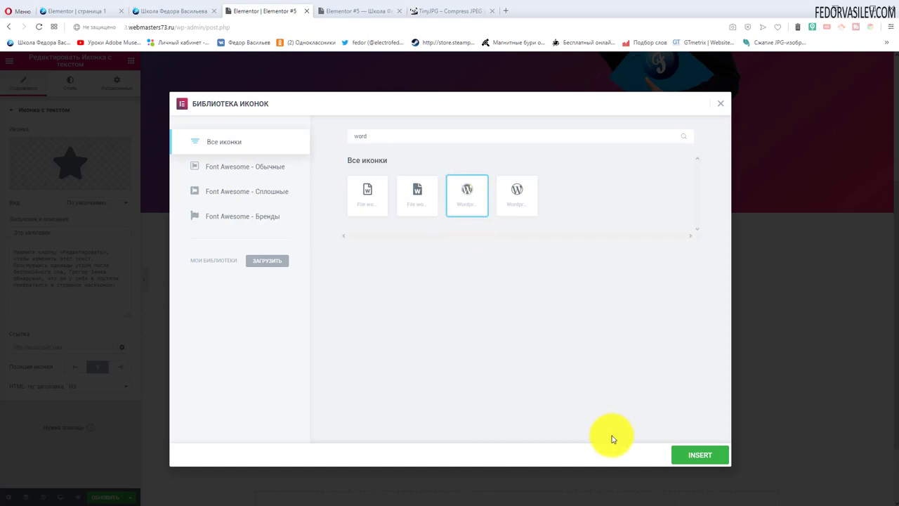
click(700, 456)
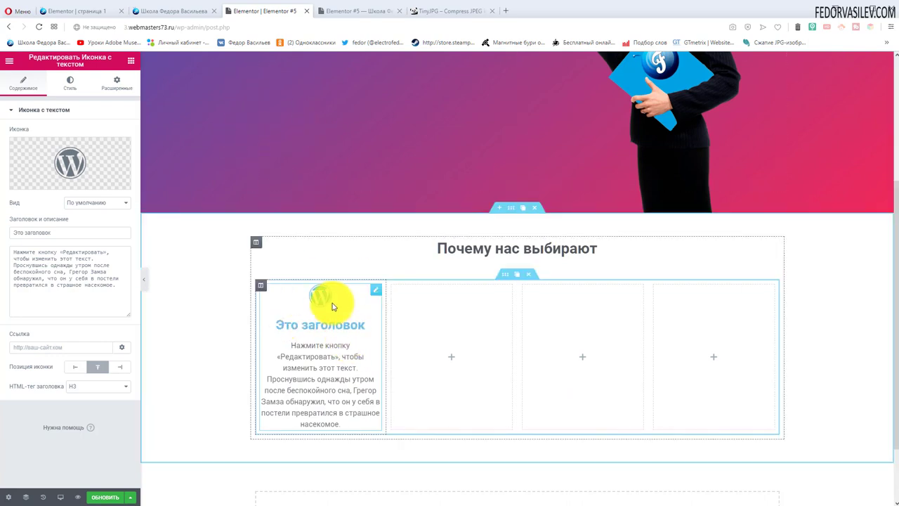
- Compare the page with the sample site, examining its sections and the icon colours under "Почему нас выбирают"
scroll(332, 303, up, 2)
scroll(317, 246, up, 1)
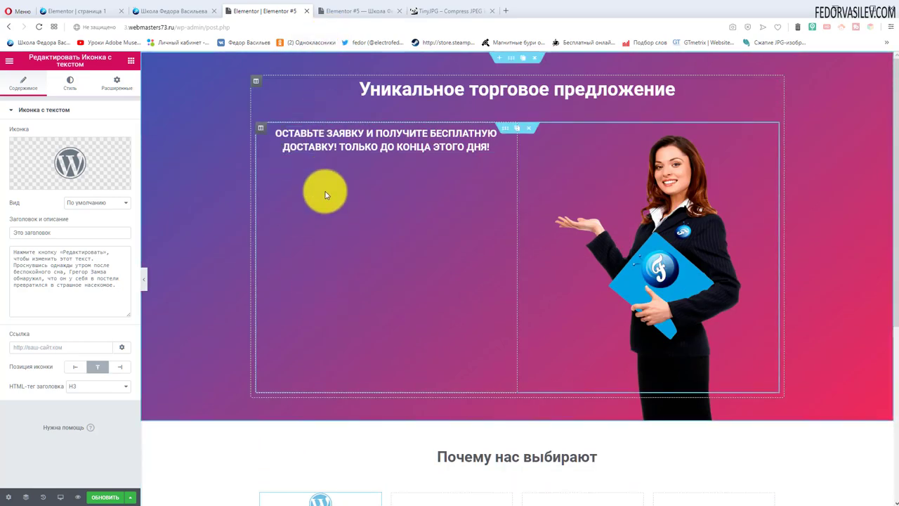
click(154, 11)
scroll(172, 205, up, 5)
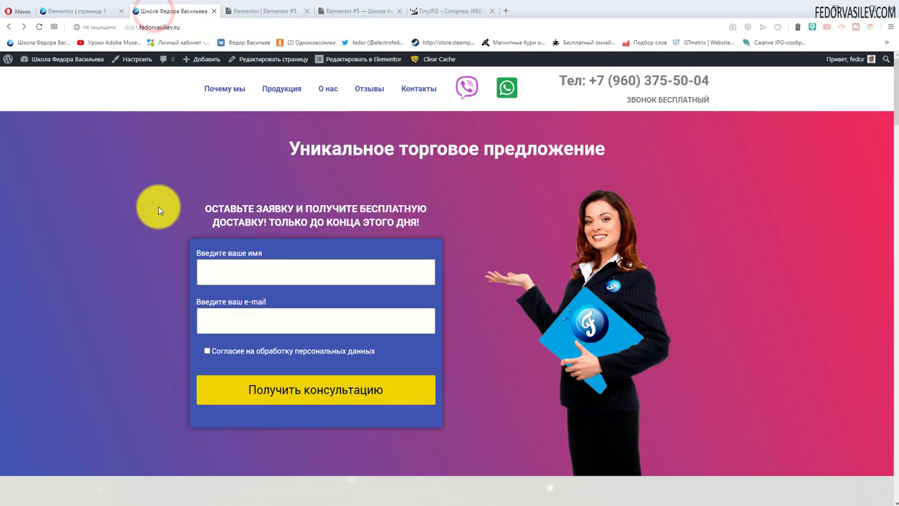
scroll(295, 255, down, 10)
scroll(363, 250, up, 5)
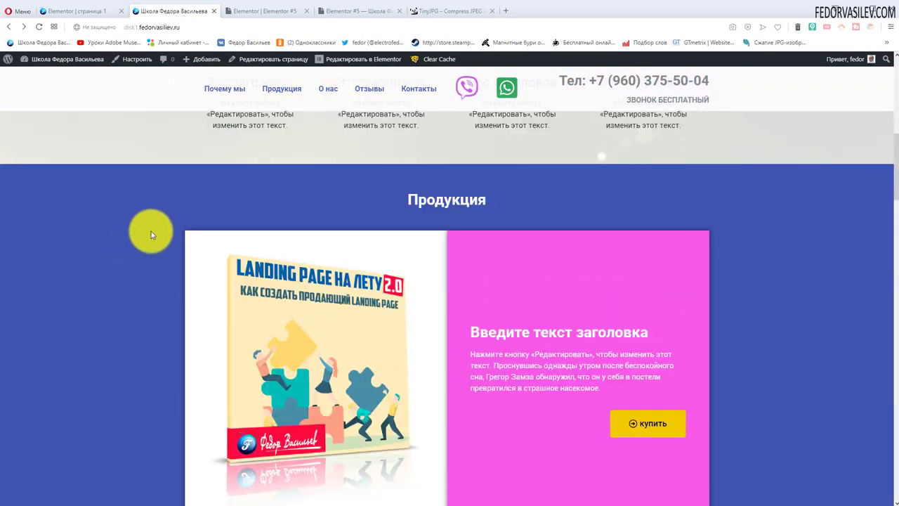
scroll(517, 361, up, 2)
scroll(548, 295, down, 3)
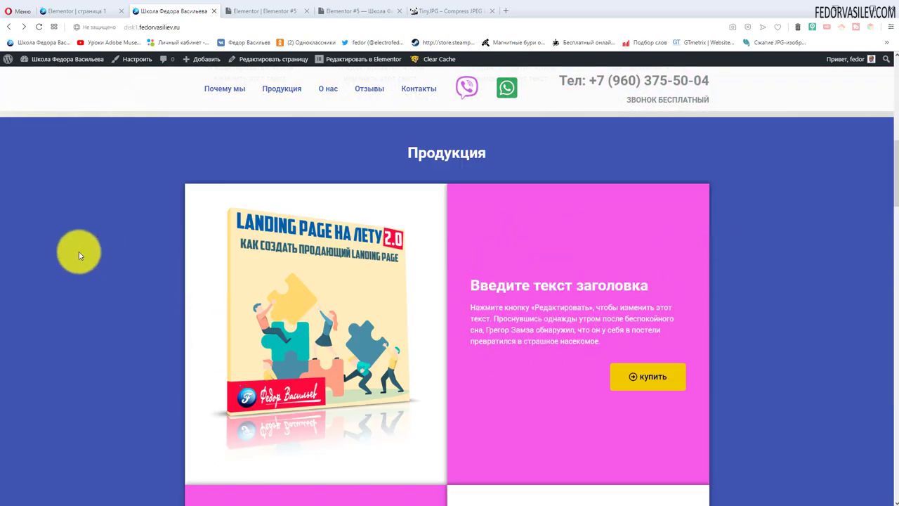
scroll(79, 251, down, 8)
scroll(78, 251, up, 15)
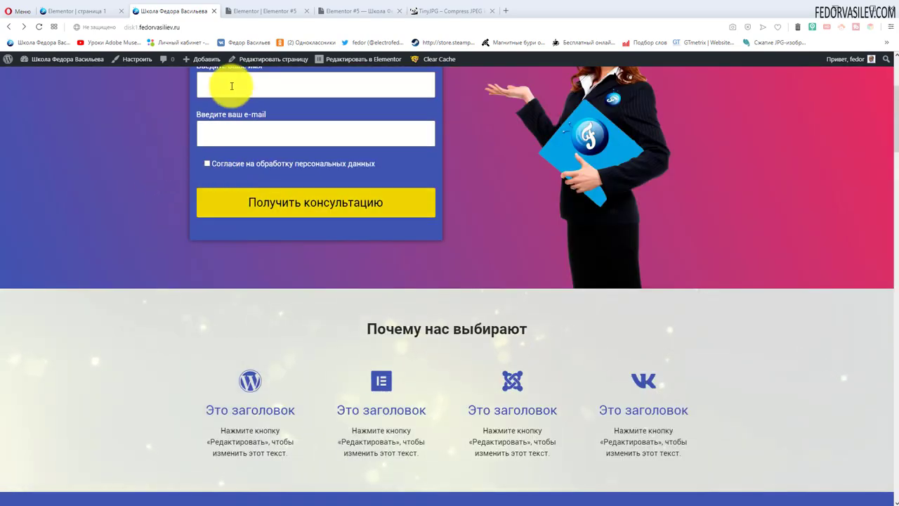
- Back in the Elementor #5 page, set the WordPress icon's normal main colour to blue #4054b2 and check its hover options
click(250, 12)
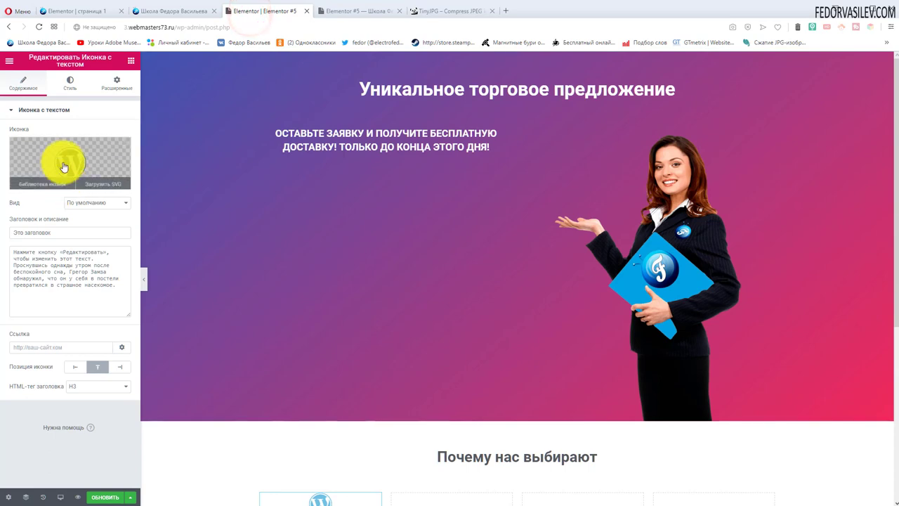
scroll(369, 322, down, 3)
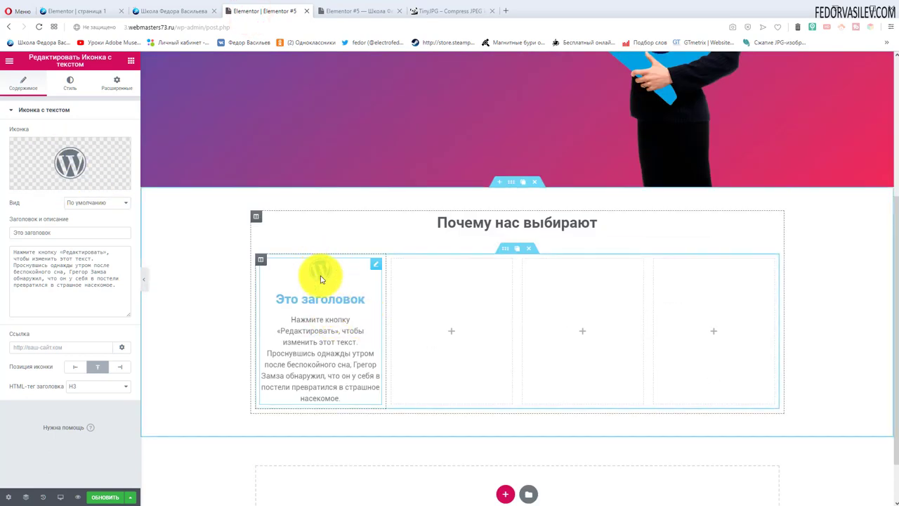
click(63, 87)
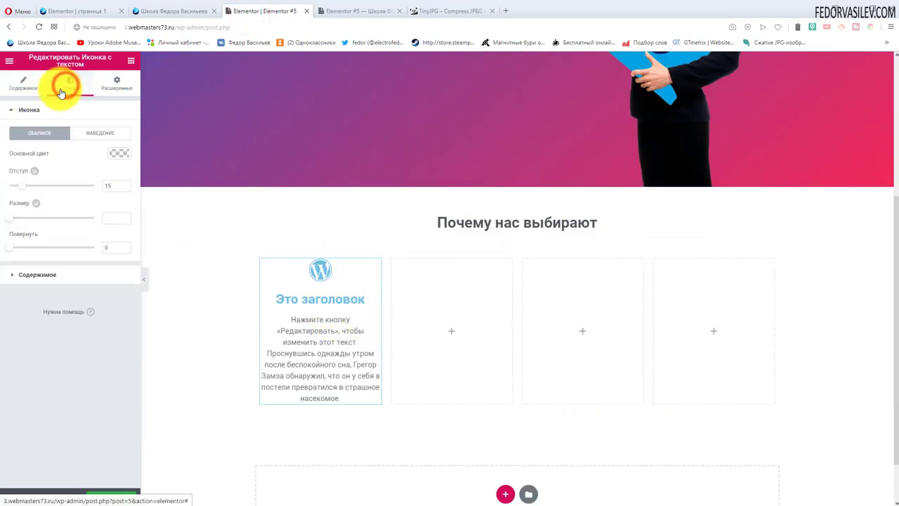
click(116, 152)
click(60, 265)
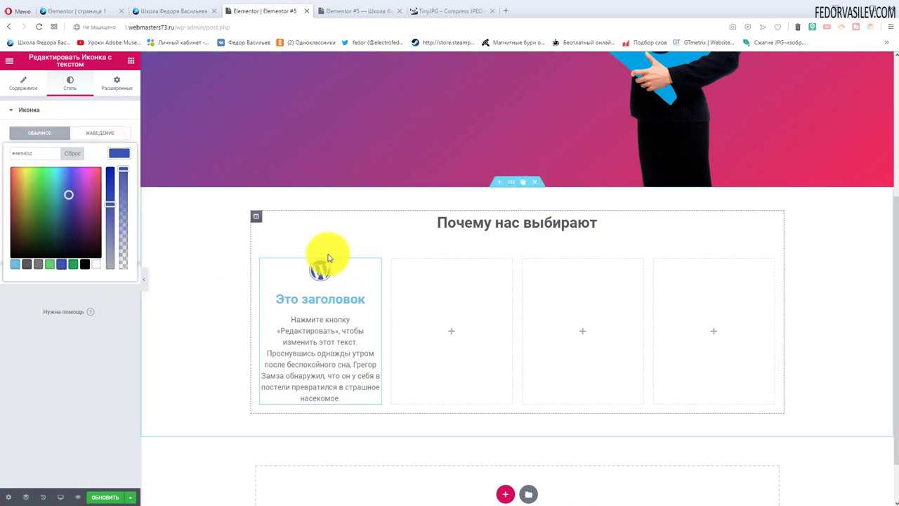
click(86, 111)
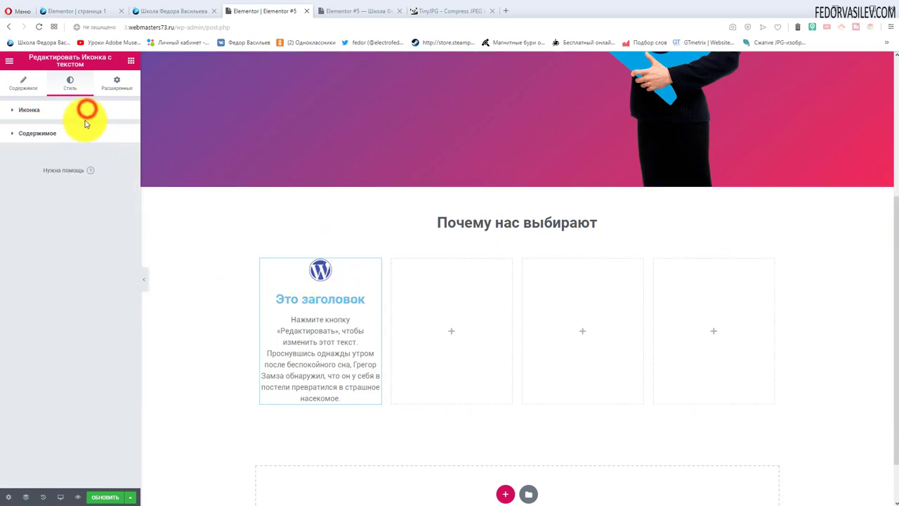
click(56, 111)
click(100, 133)
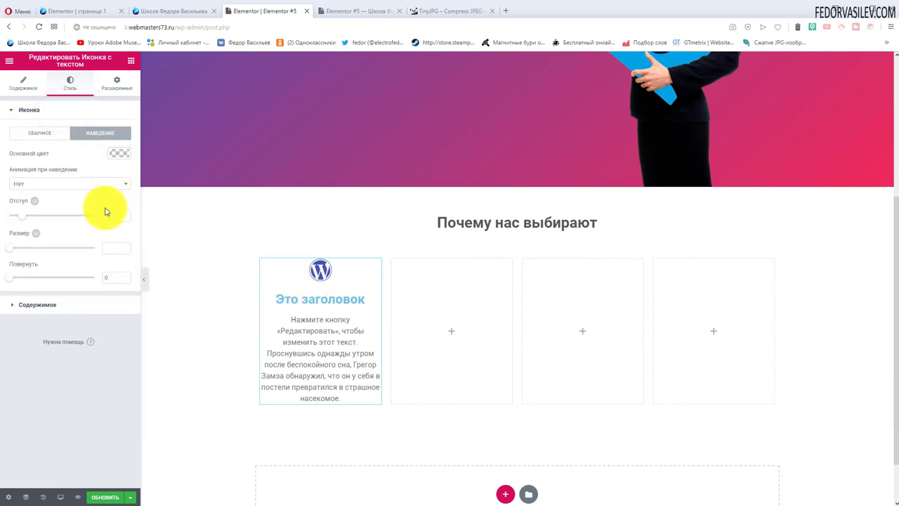
click(30, 139)
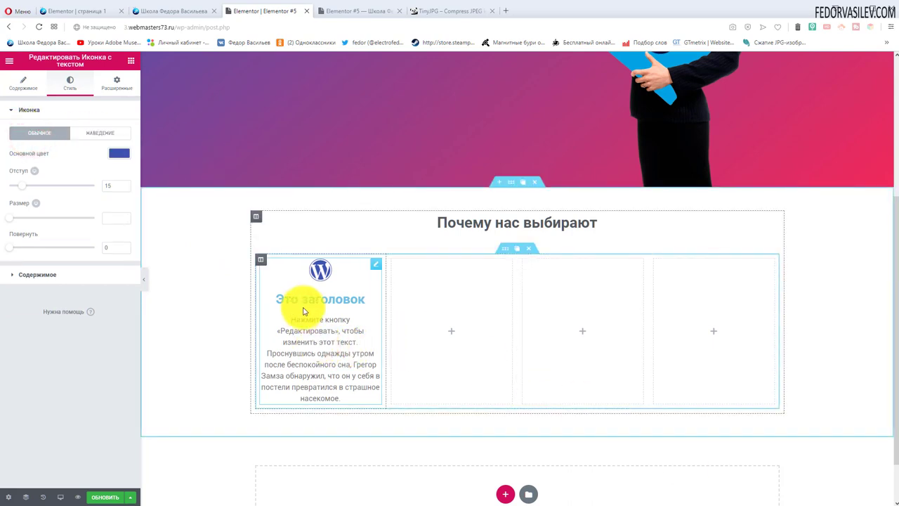
- Set the colour of the icon widget's title «Это заголовок» to blue #4054b2
click(42, 279)
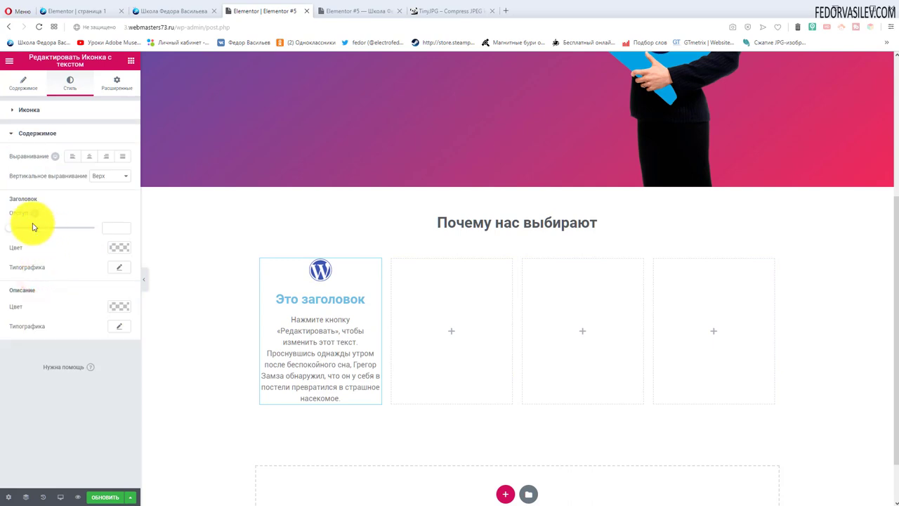
click(118, 248)
click(61, 359)
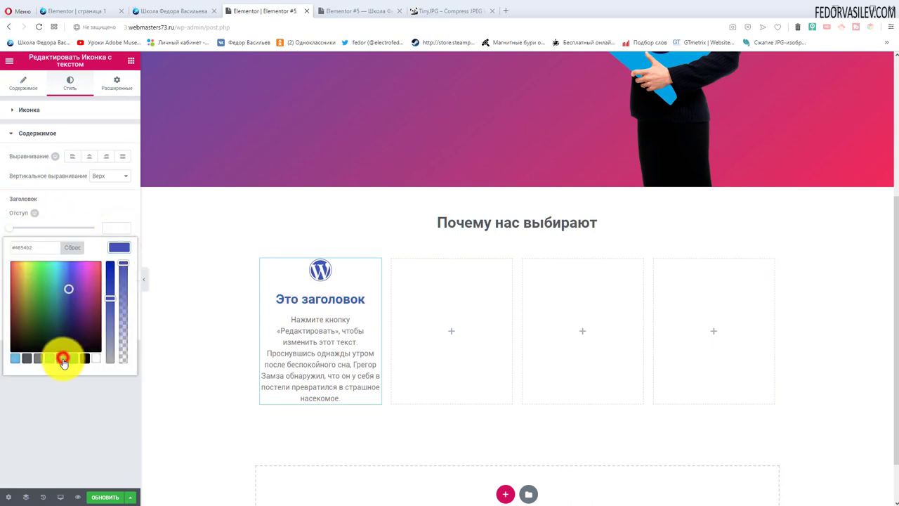
click(89, 208)
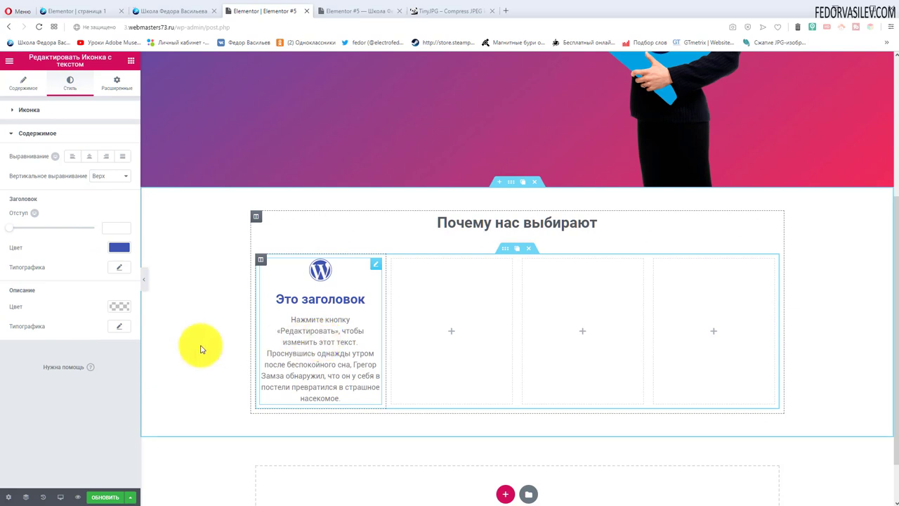
- Shorten the icon widget's description to «Нажмите кнопку «Редактировать», чтобы изменить этот текст.»
click(26, 85)
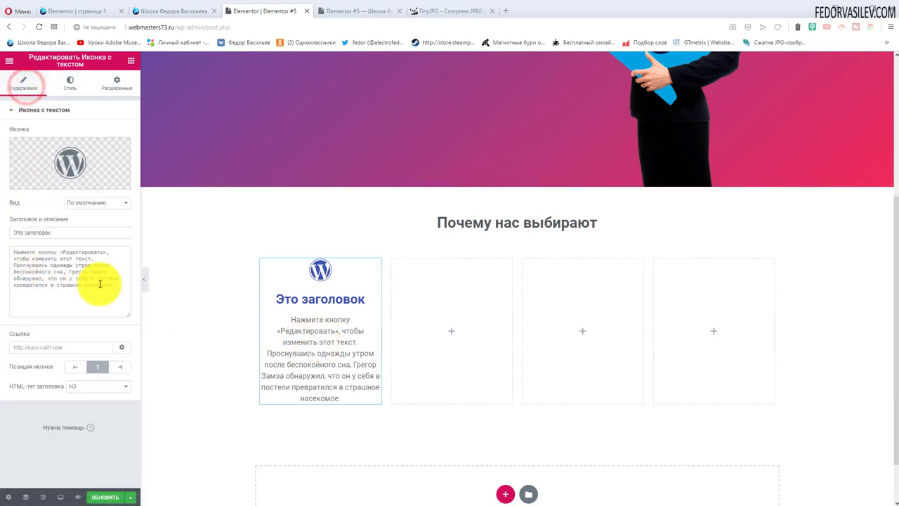
triple_click(68, 232)
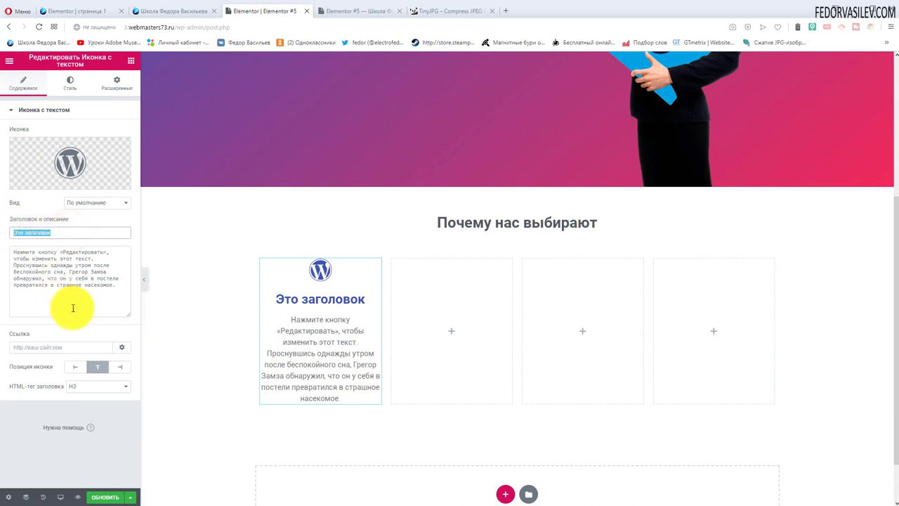
drag(113, 286, 13, 274)
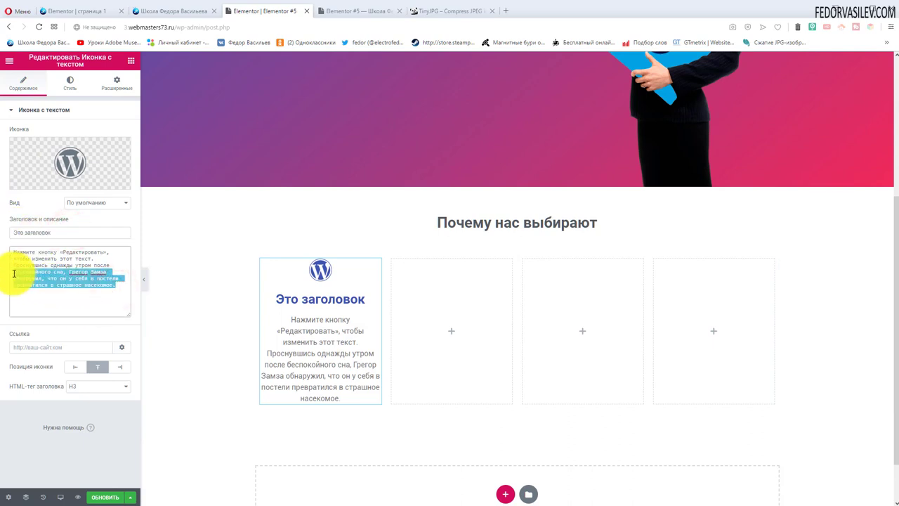
key(BackSpace)
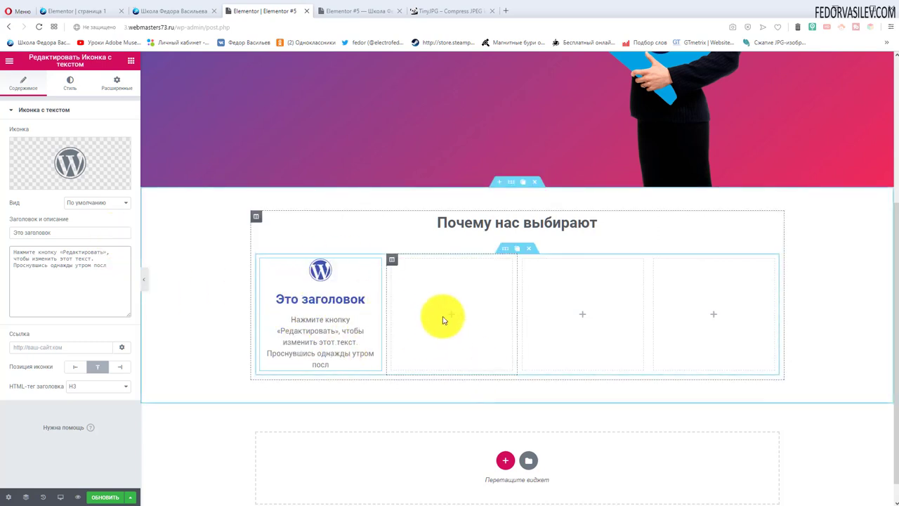
key(ctrl+z)
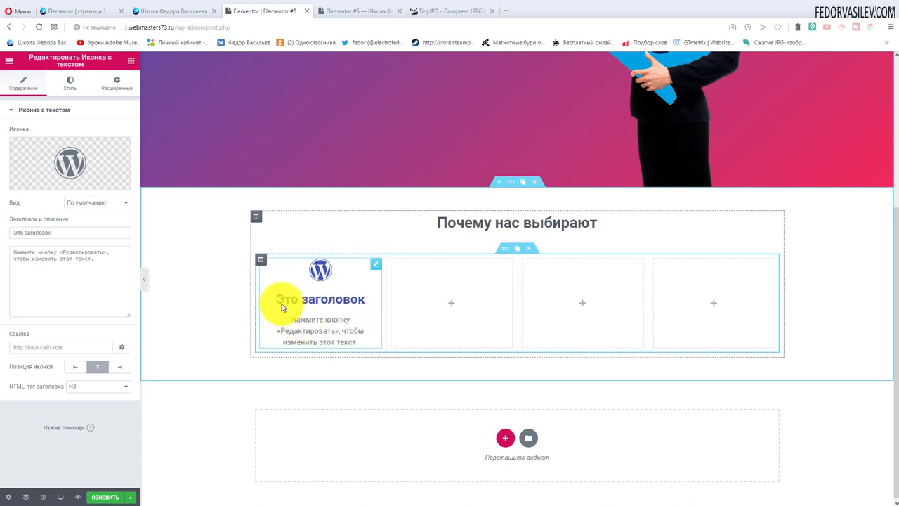
- Copy the first column's icon-and-text widget into the three empty columns under «Почему нас выбирают»
right_click(322, 276)
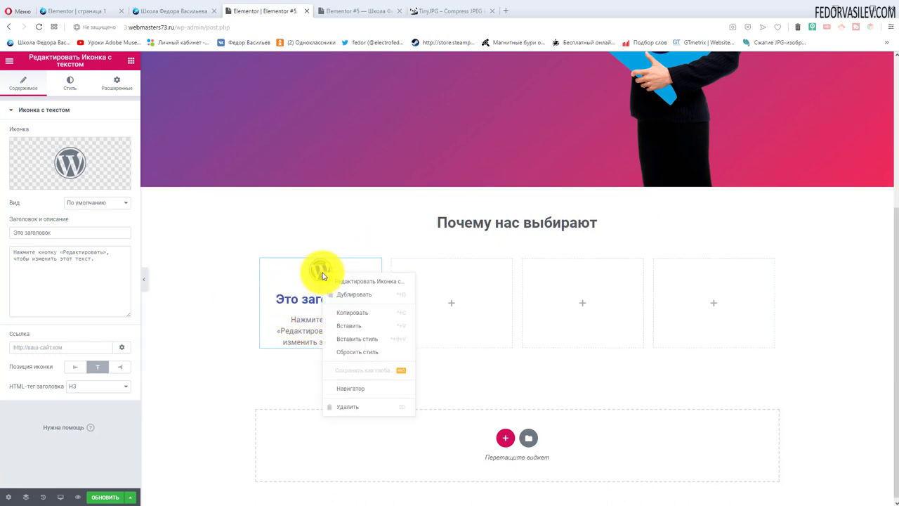
click(346, 317)
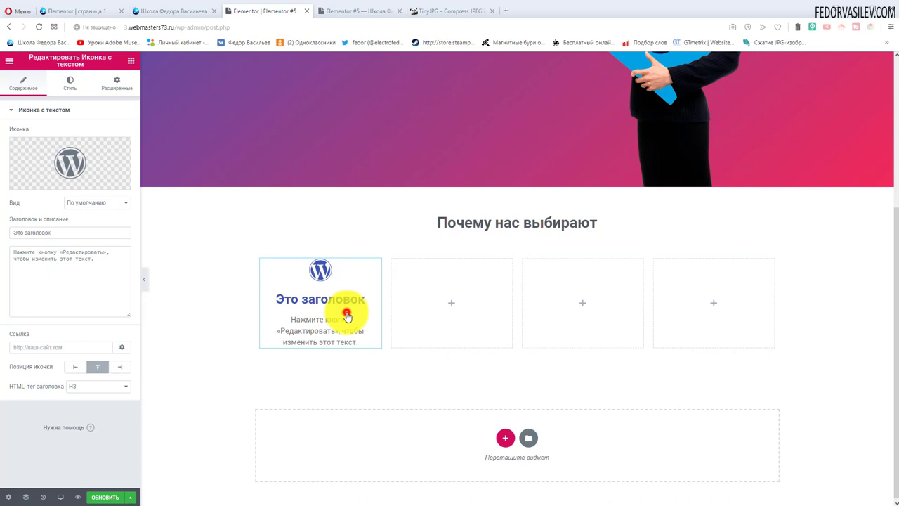
right_click(449, 312)
click(470, 315)
right_click(579, 312)
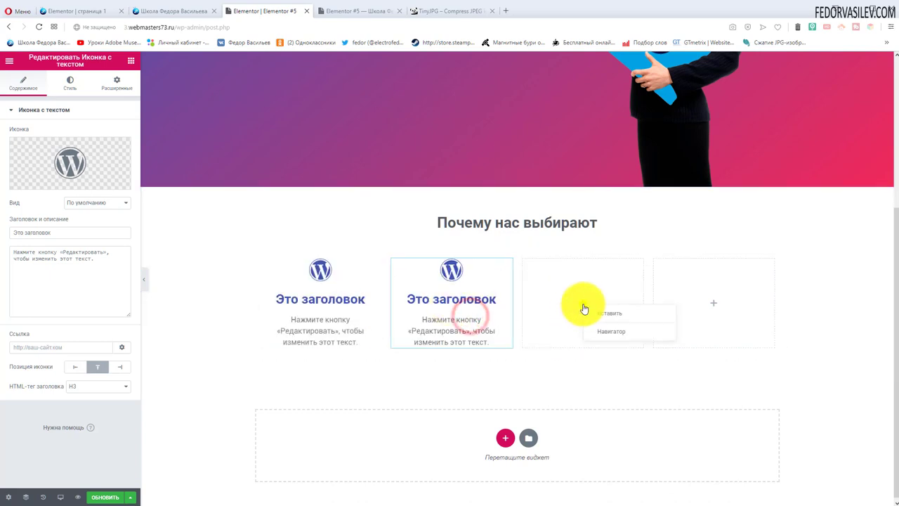
click(609, 316)
right_click(716, 319)
click(741, 315)
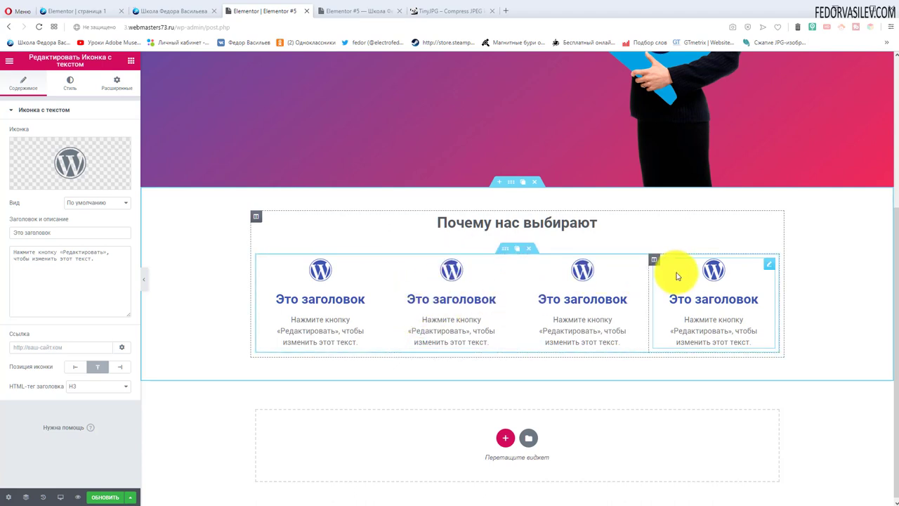
- Replace the second column's icon with the Elementor icon, searching the icon library for "ele"
click(454, 271)
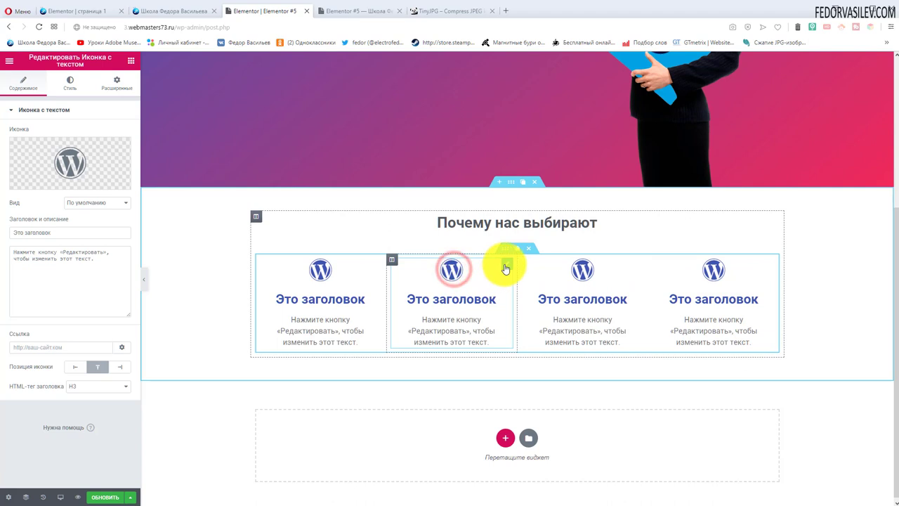
click(506, 267)
mouse_move(77, 187)
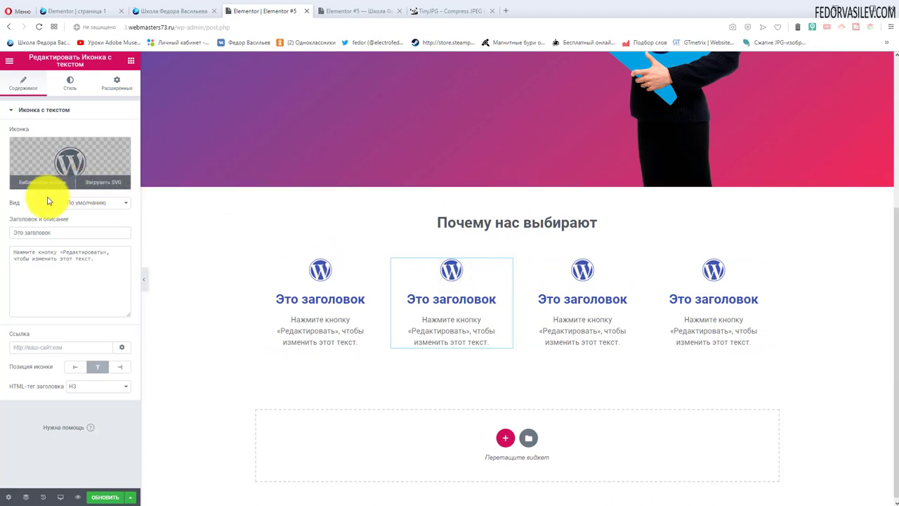
click(39, 185)
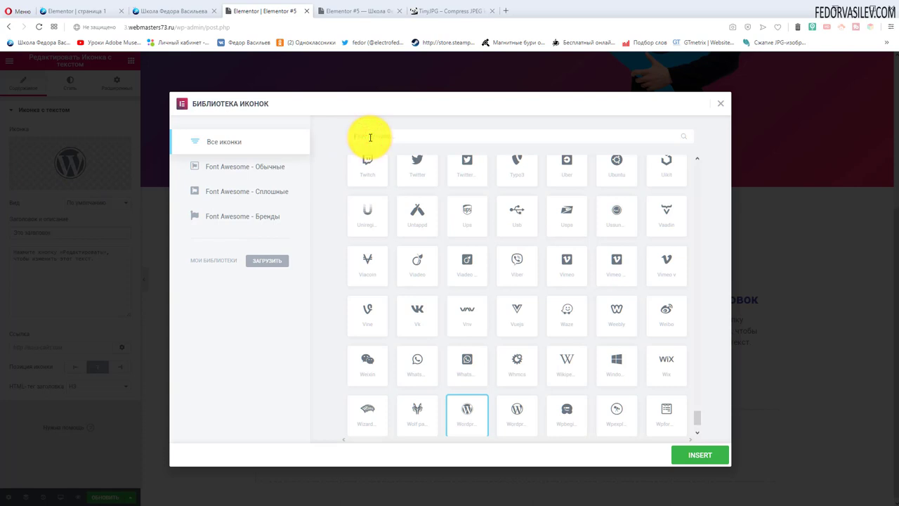
text(el)
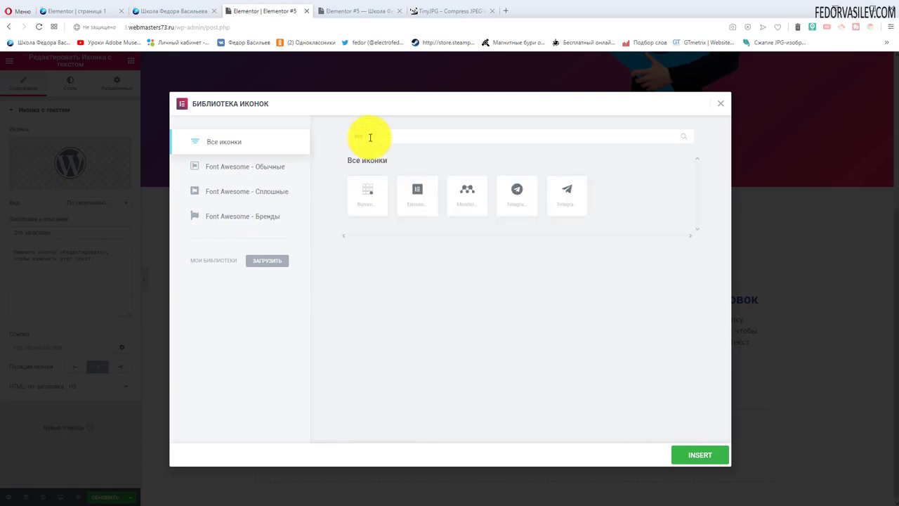
text(e)
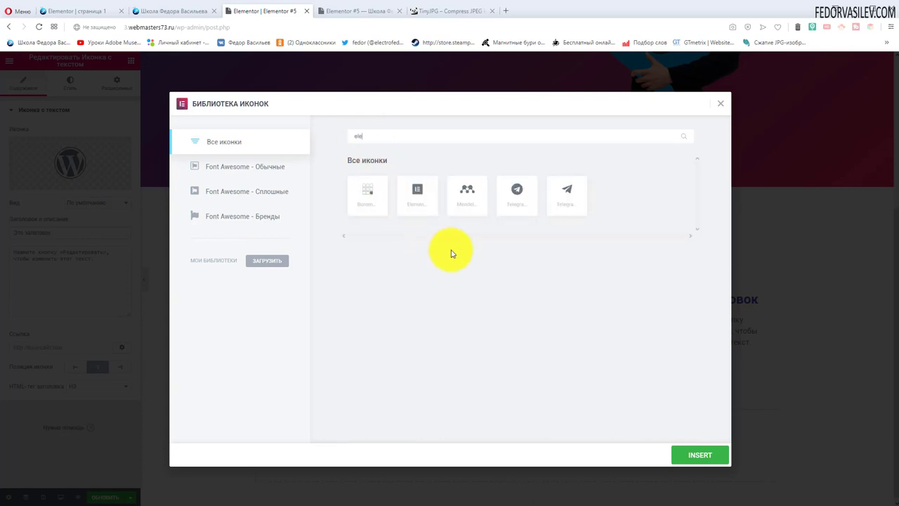
click(417, 191)
click(698, 456)
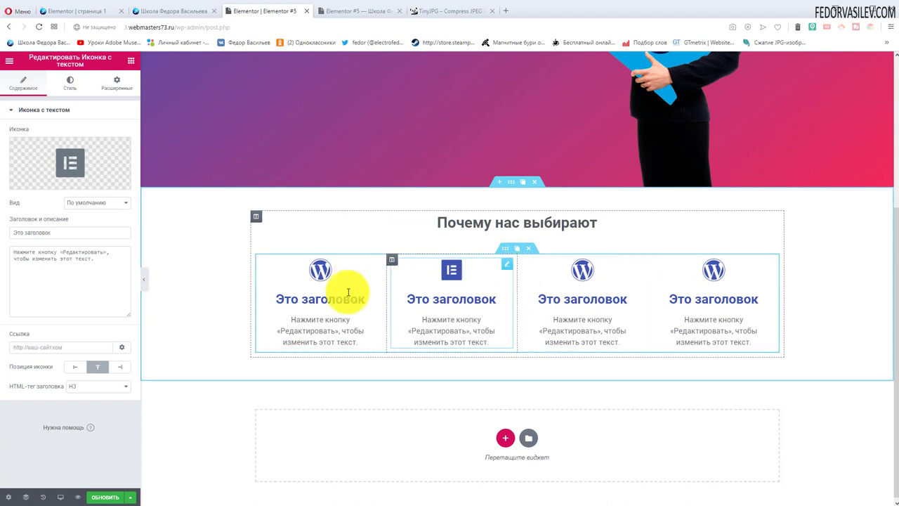
- Switch to YouTube, open «AmazonSwamp - FREE Video Background Loops HD 1080p» from the "video background full hd" results, and copy its link
key(ctrl+Tab)
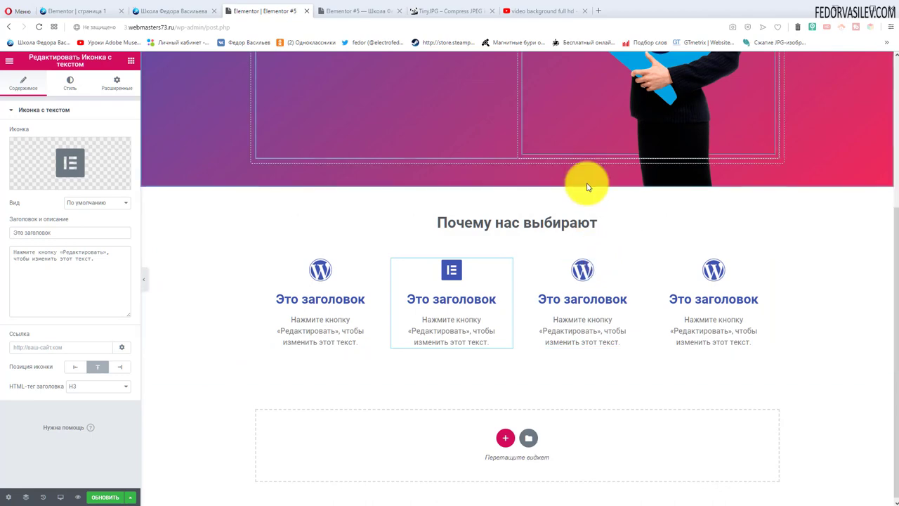
click(541, 11)
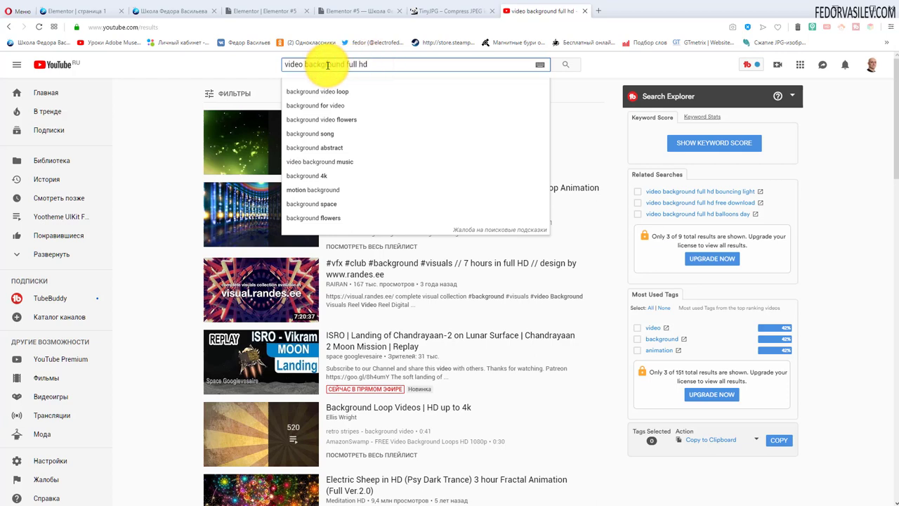
click(233, 66)
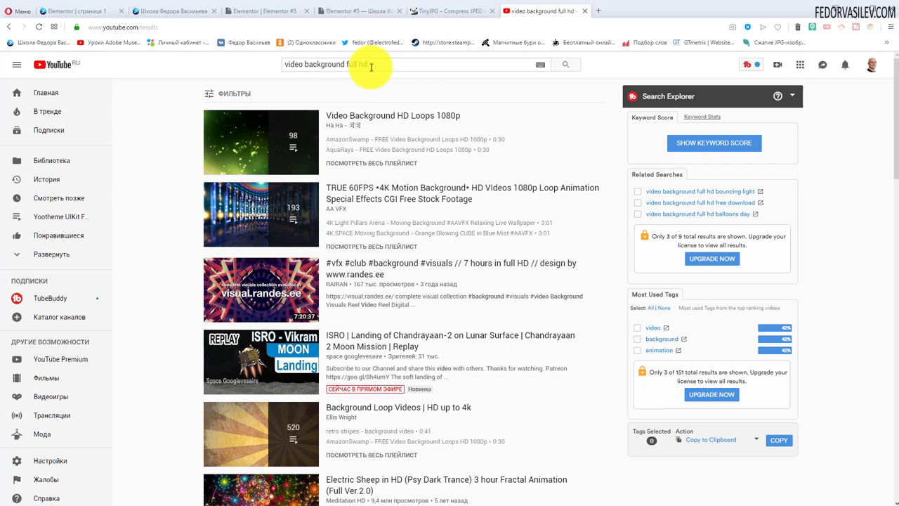
click(224, 155)
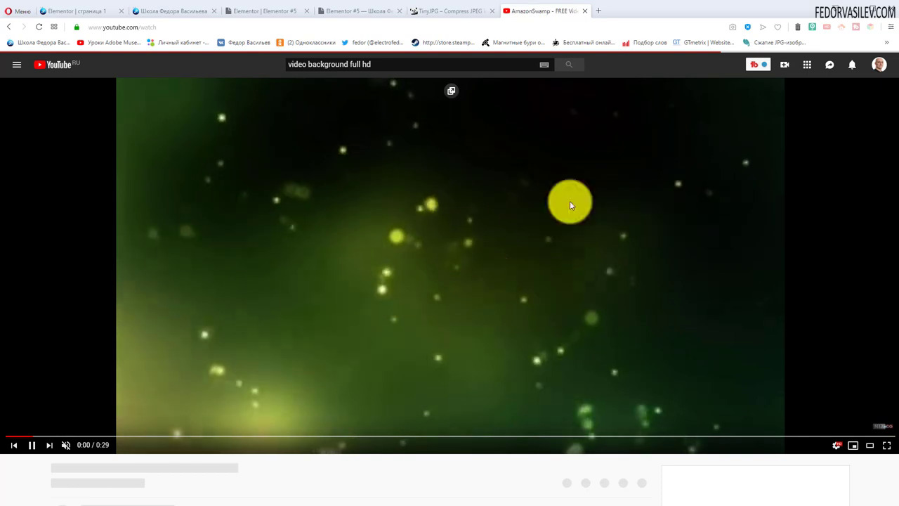
click(143, 27)
right_click(143, 28)
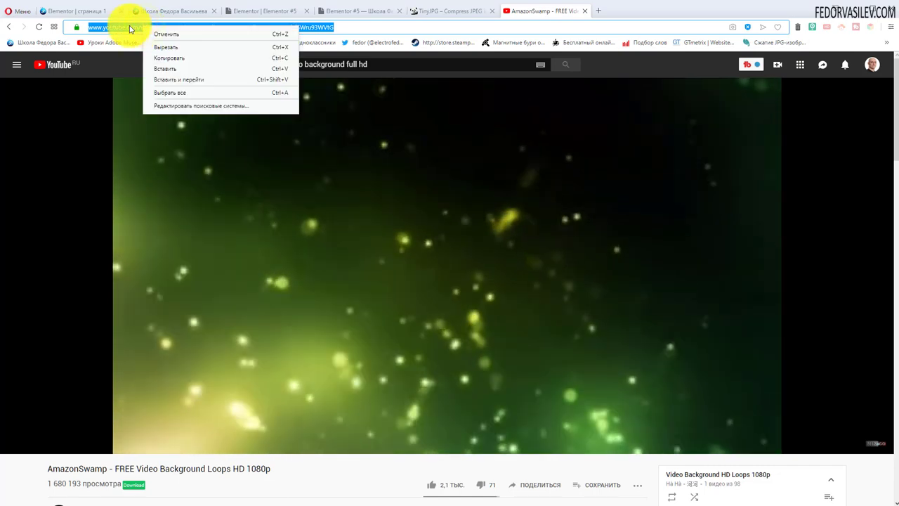
- Back in the Elementor #5 editor, give the «Почему нас выбирают» section a video background using the copied YouTube link
click(345, 14)
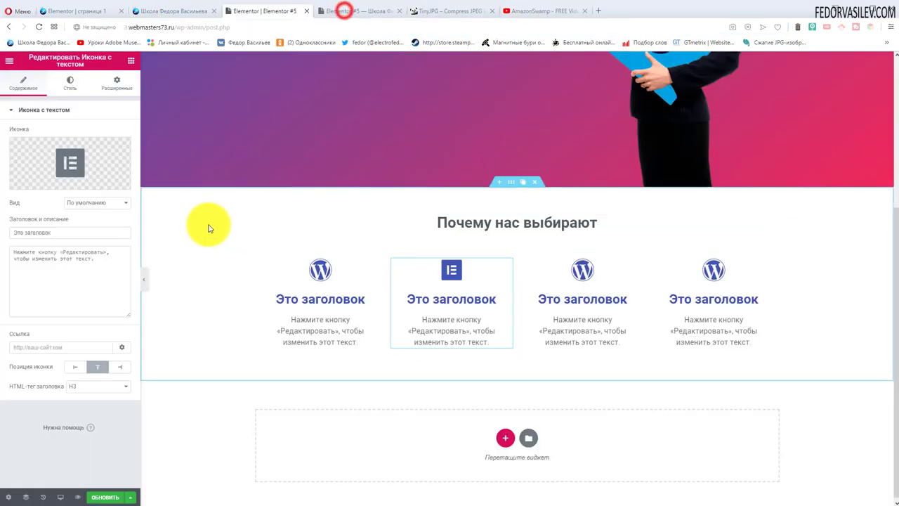
click(511, 185)
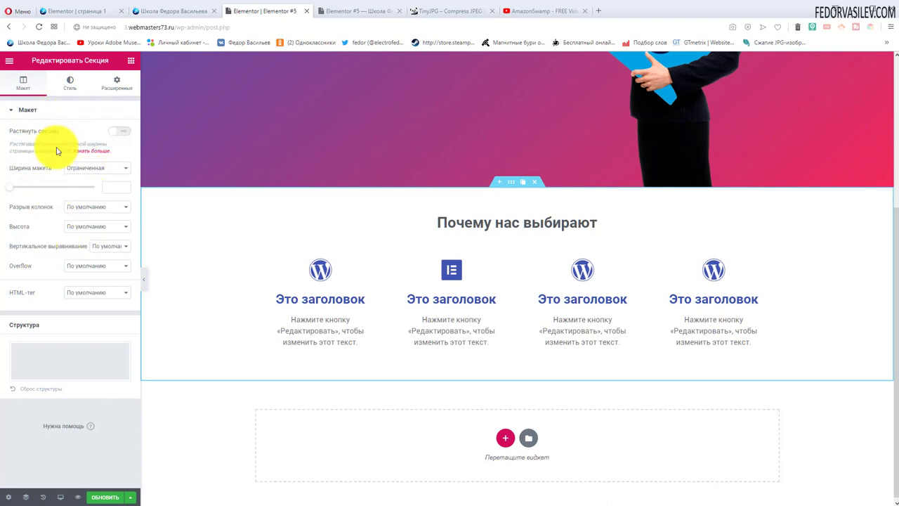
click(70, 83)
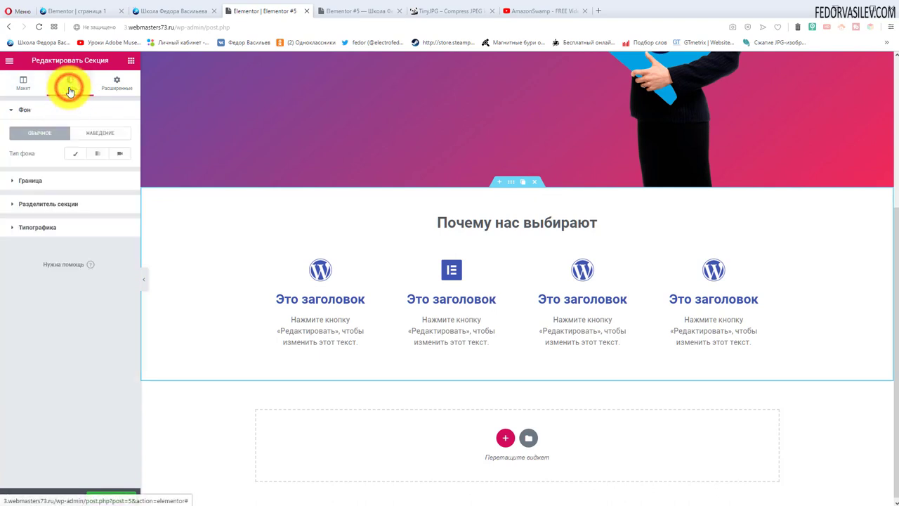
click(121, 155)
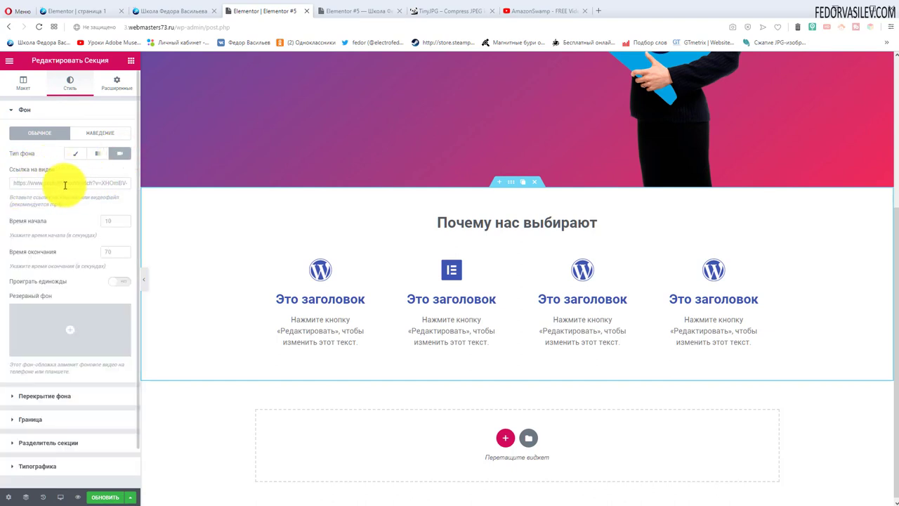
right_click(65, 185)
click(81, 250)
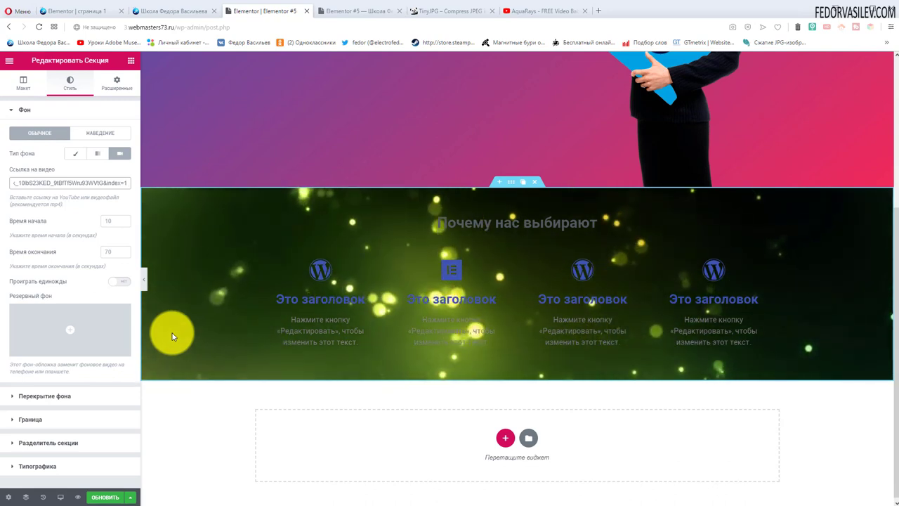
- Compare how readable the column texts are over the video background on the sample site and in the Elementor #5 editor
click(171, 10)
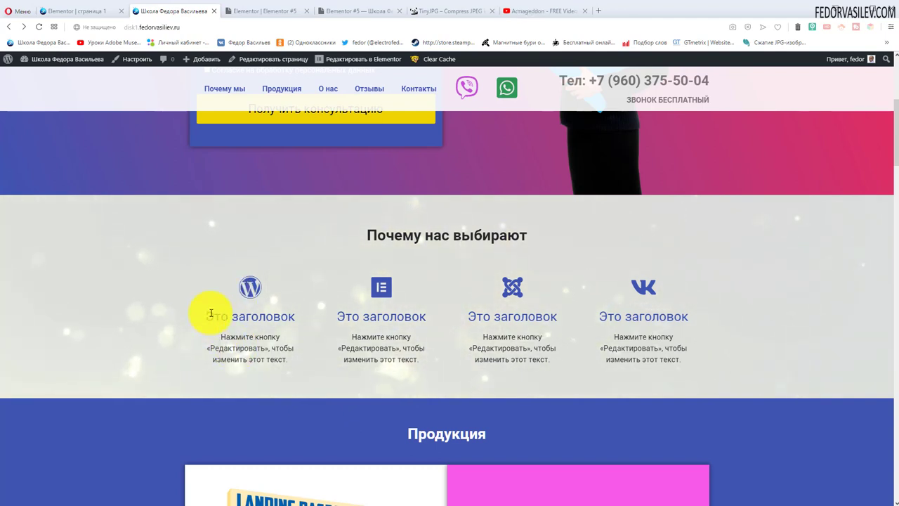
drag(211, 313, 275, 351)
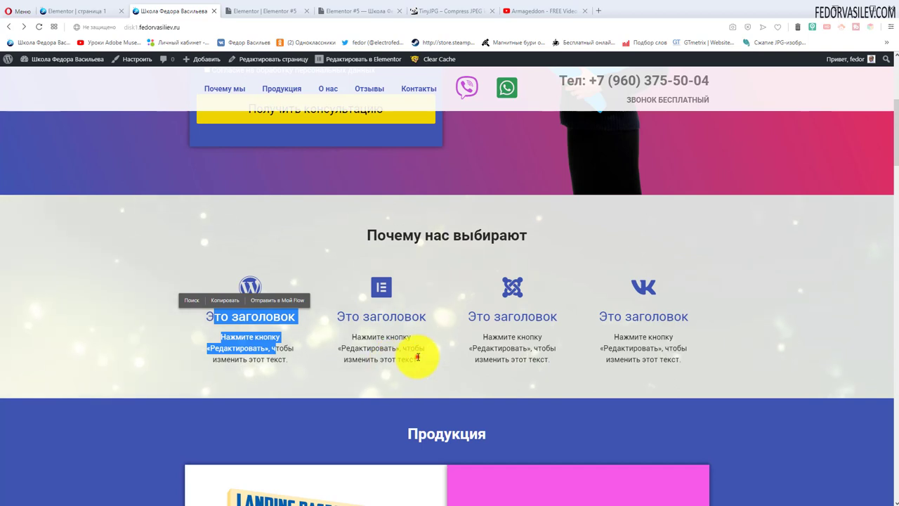
drag(417, 356, 339, 316)
click(492, 351)
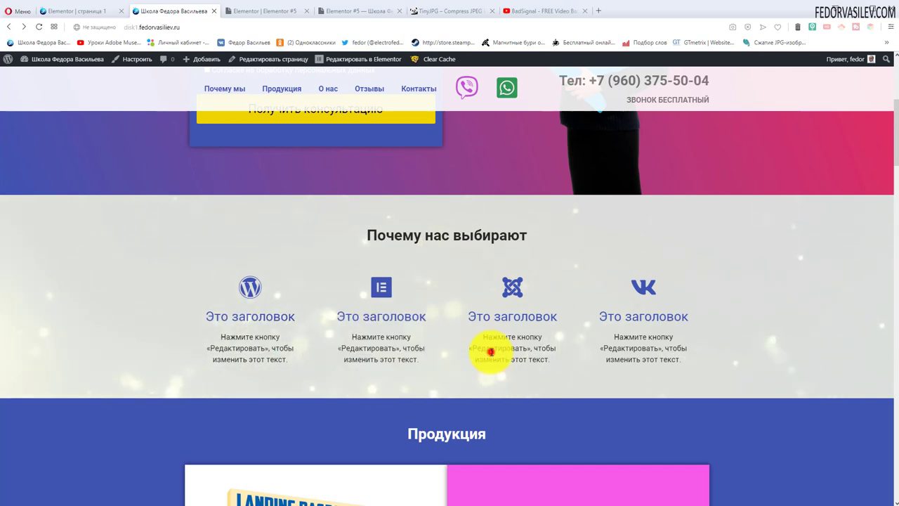
drag(550, 357, 487, 315)
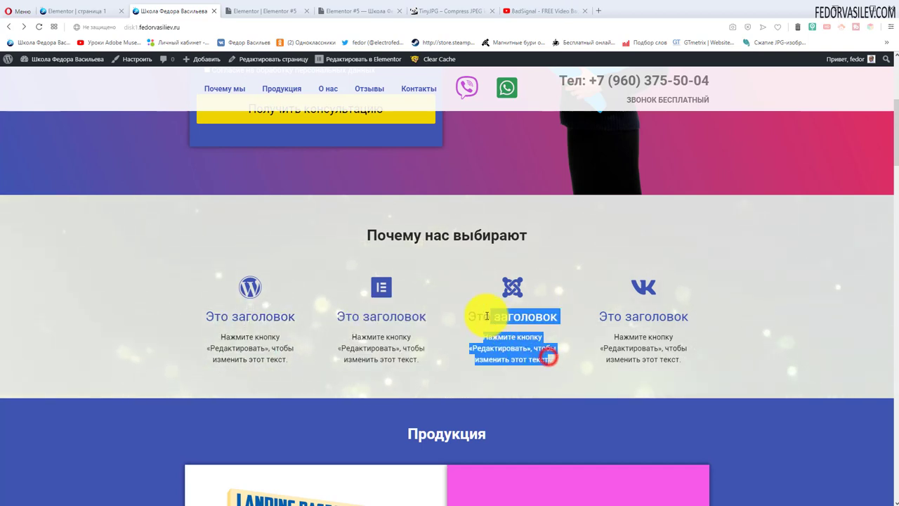
click(610, 356)
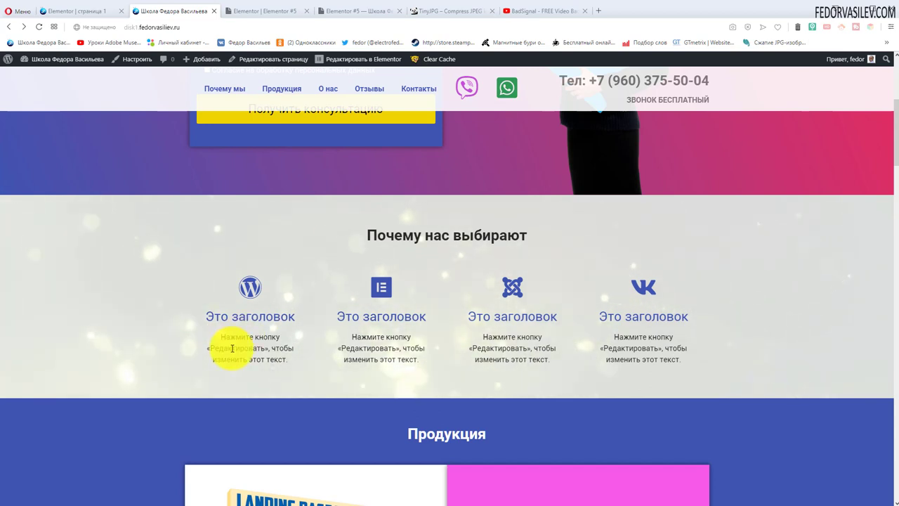
click(258, 10)
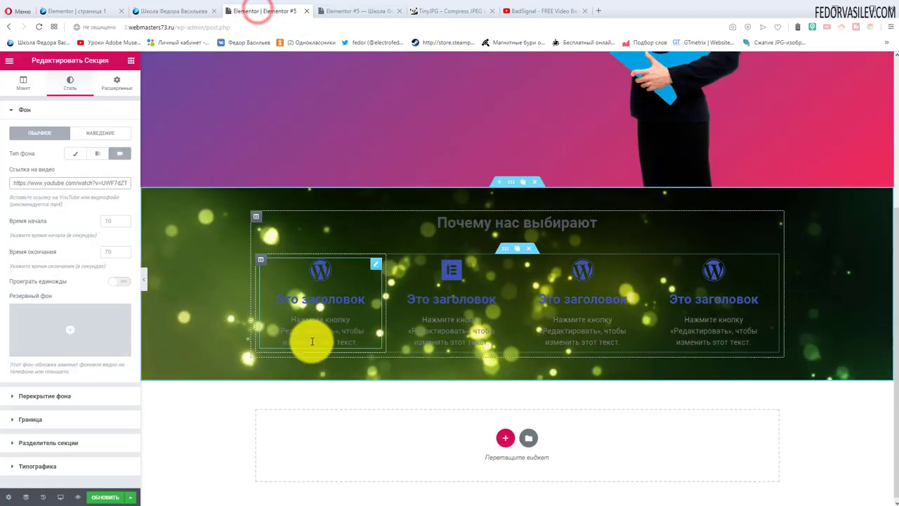
drag(336, 330, 306, 320)
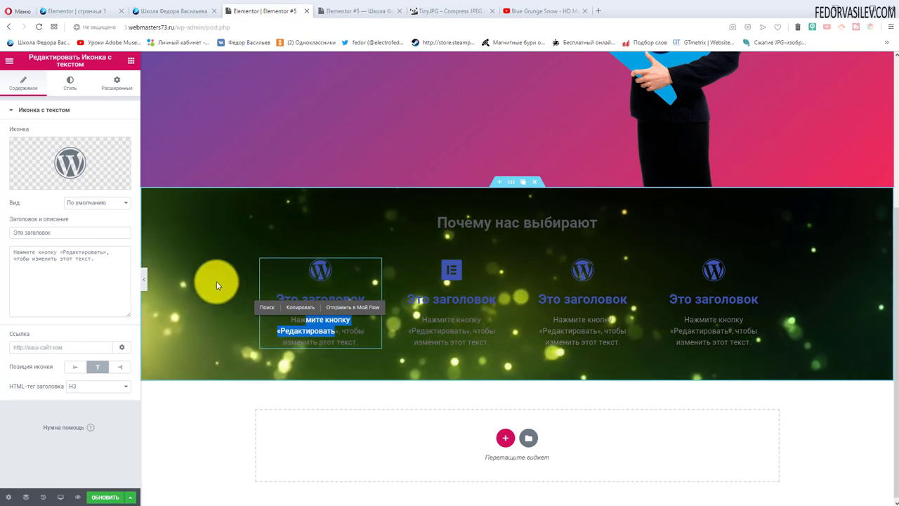
click(215, 291)
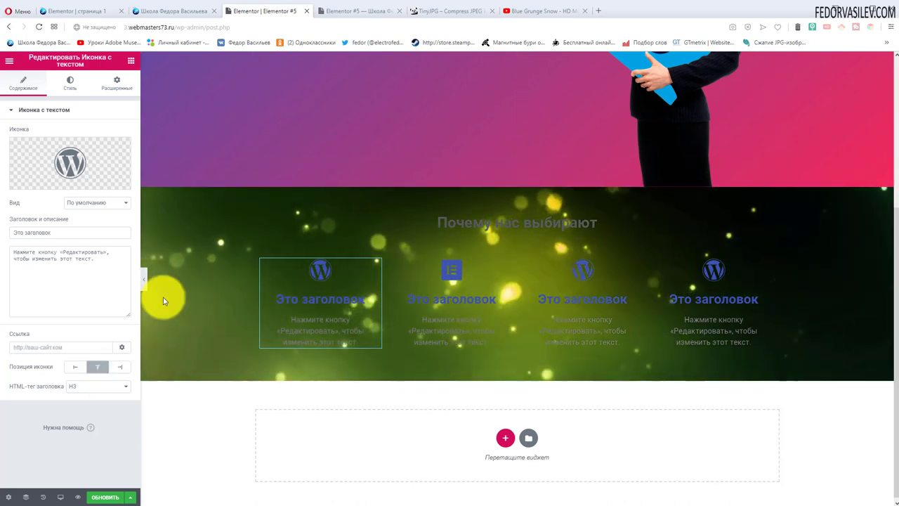
- Add a classic background overlay in white #ffffff to the «Почему нас выбирают» section
click(231, 267)
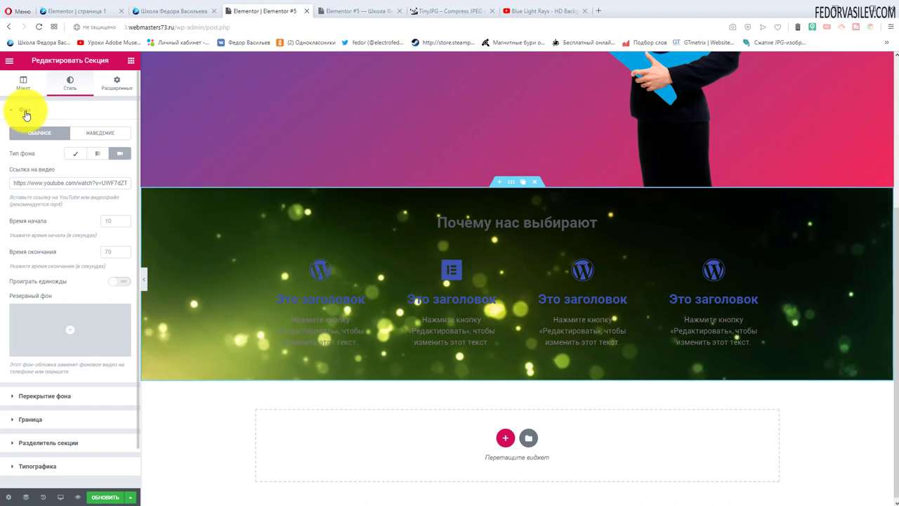
click(26, 113)
click(24, 111)
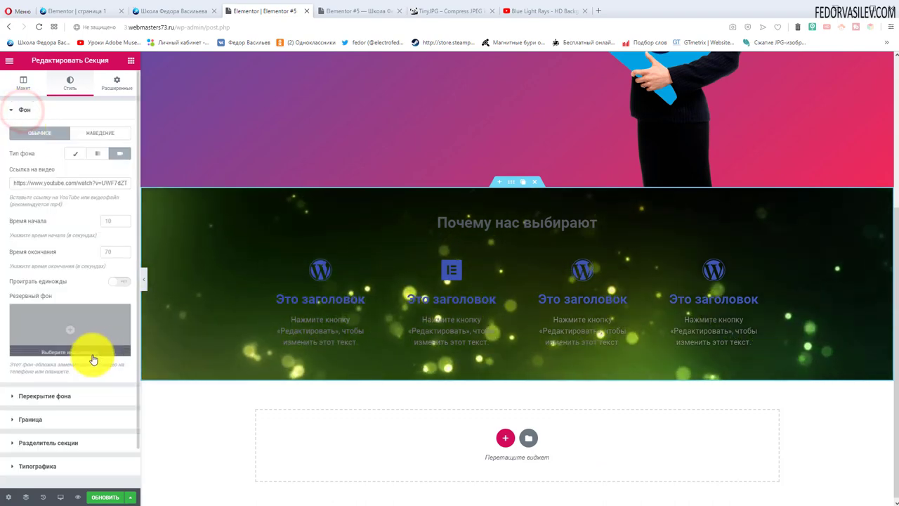
click(26, 110)
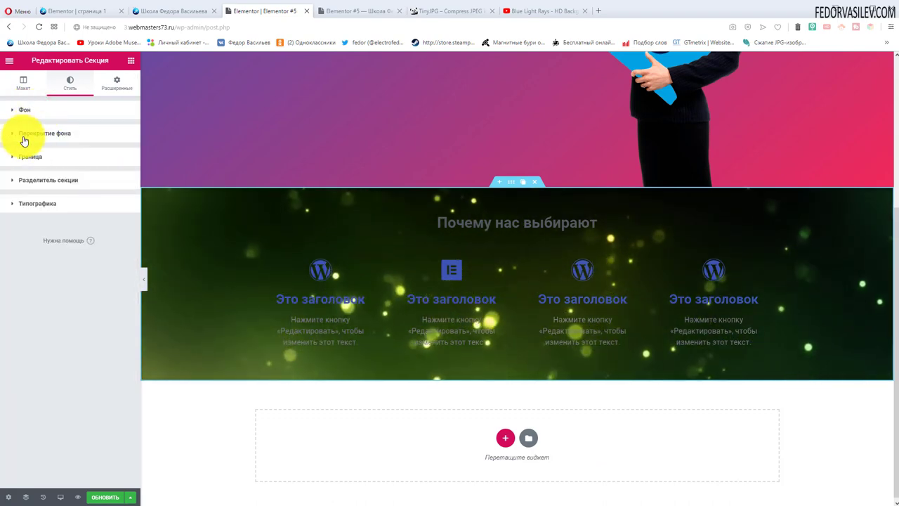
click(47, 135)
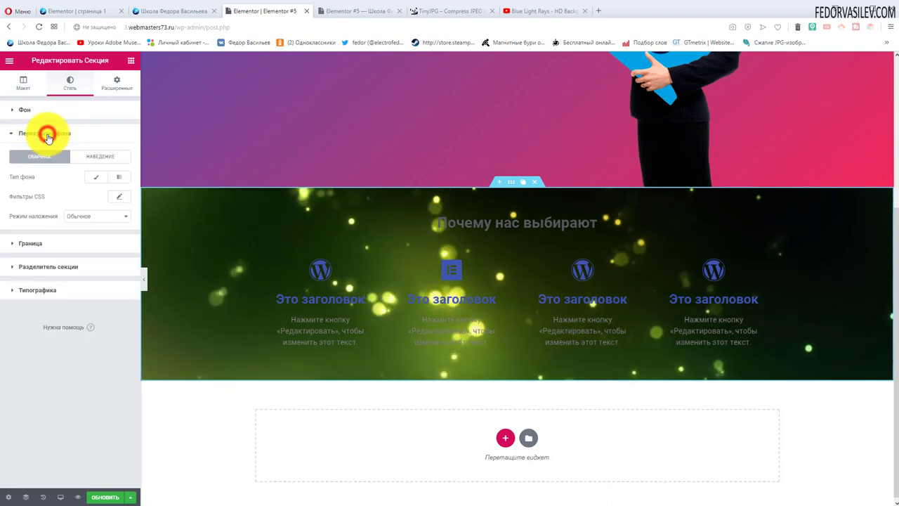
click(92, 176)
click(92, 177)
click(91, 179)
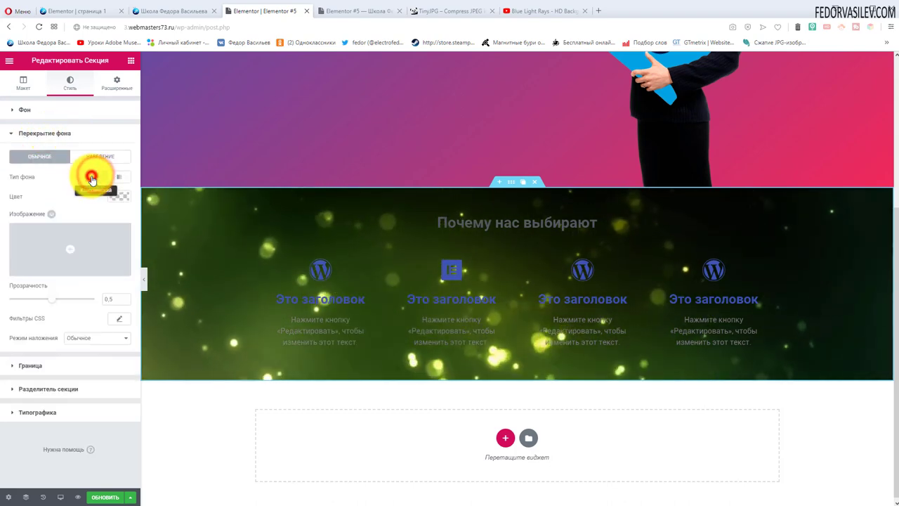
click(119, 197)
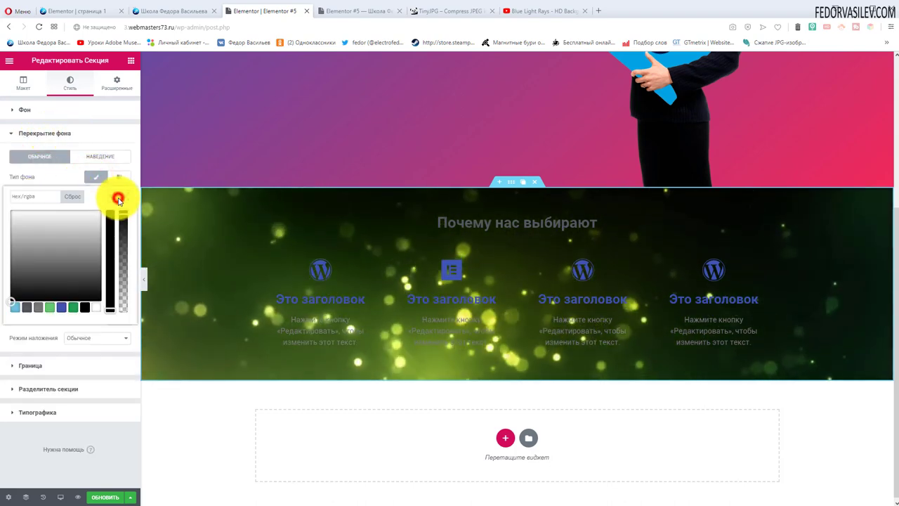
click(97, 307)
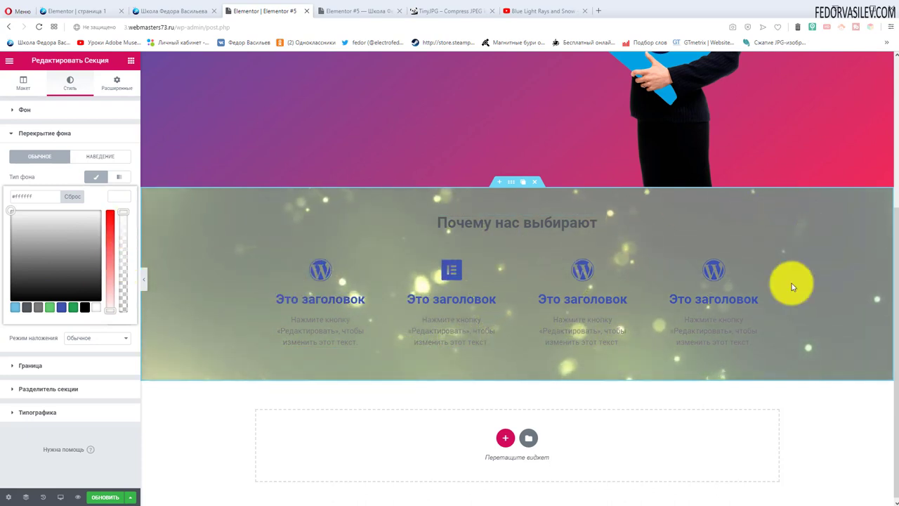
- Set the white background overlay's opacity to 0.86 for the «Почему нас выбирают» section
click(49, 176)
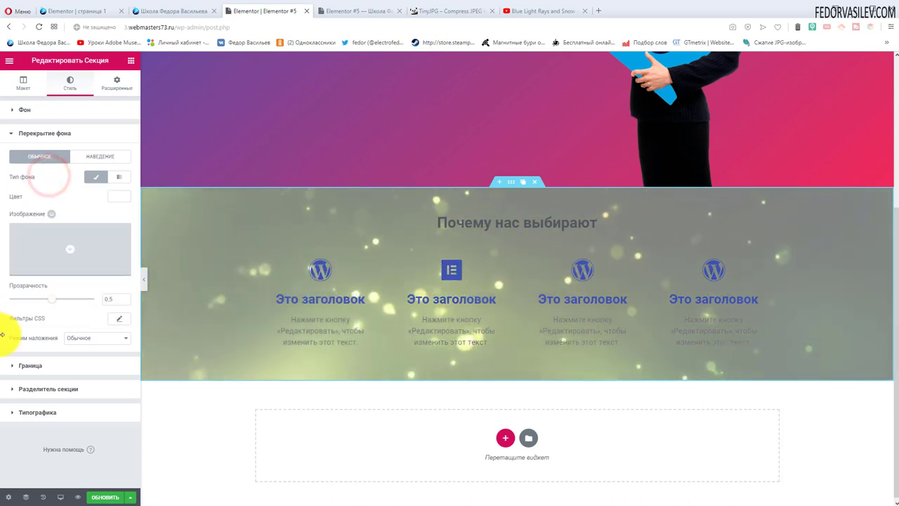
right_click(108, 300)
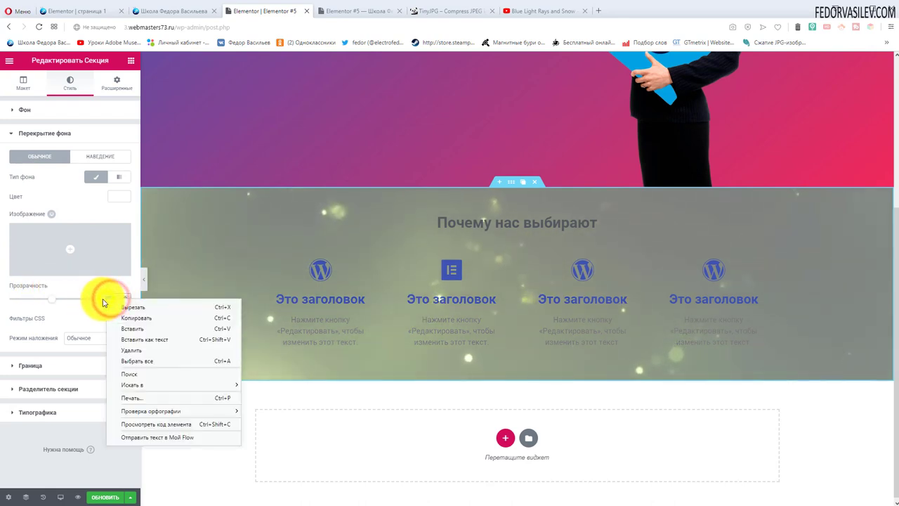
click(131, 329)
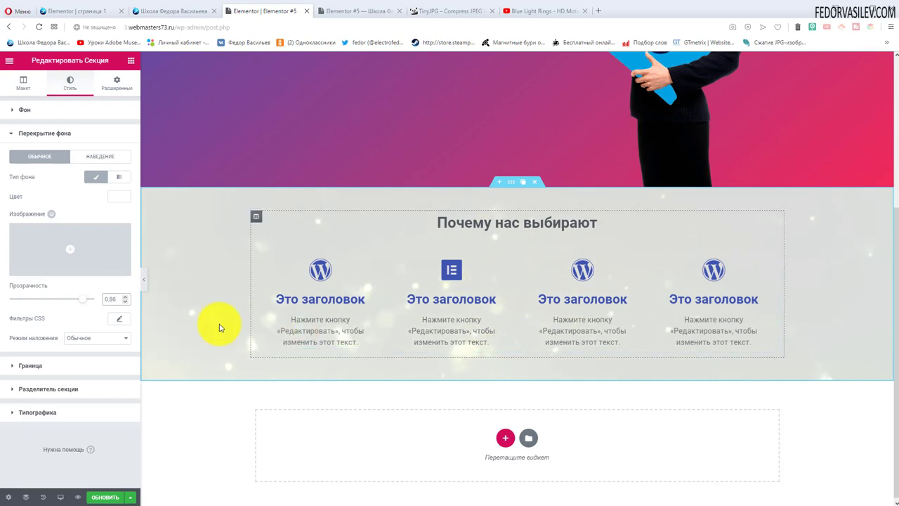
- Set the description text colour of the first column's icon-and-text widget to #1e1e1e and update the page
click(312, 332)
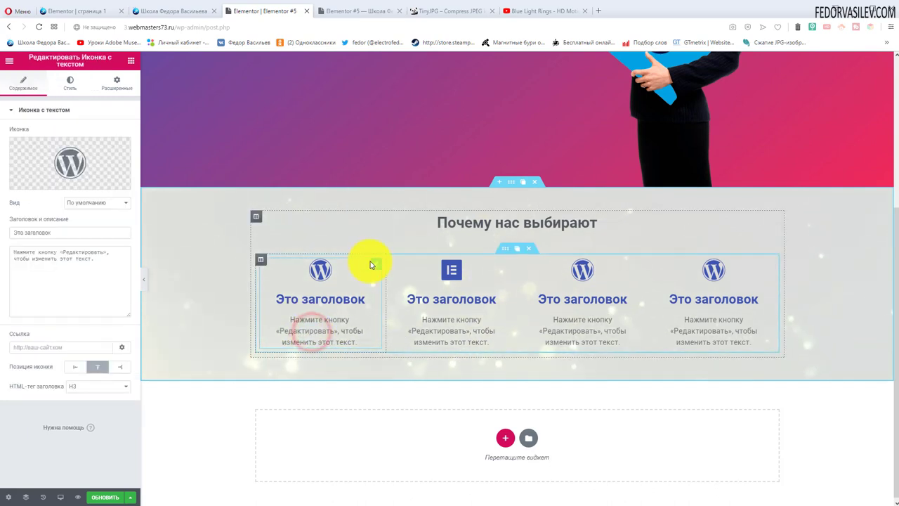
click(68, 82)
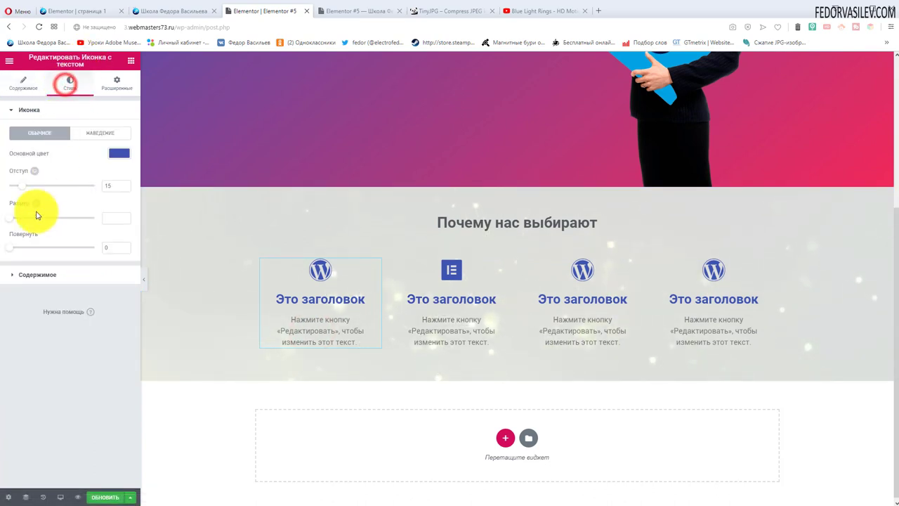
click(21, 276)
click(119, 307)
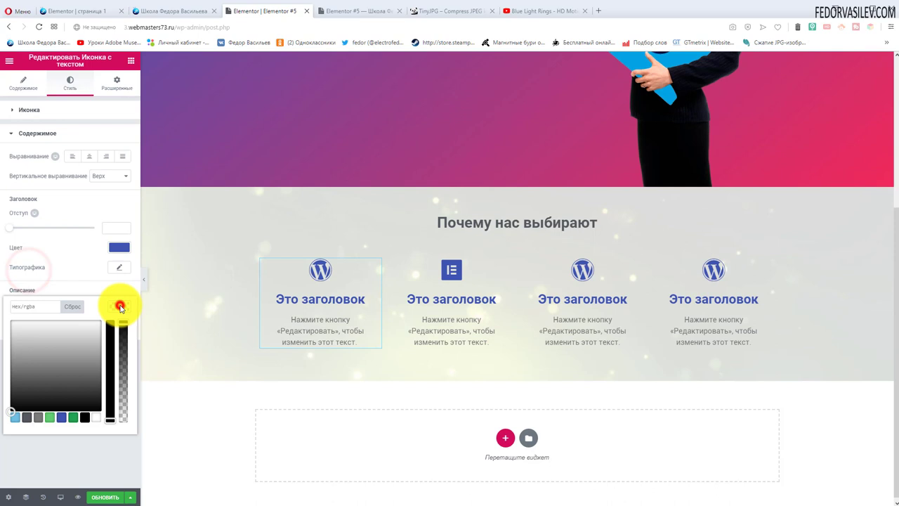
click(30, 417)
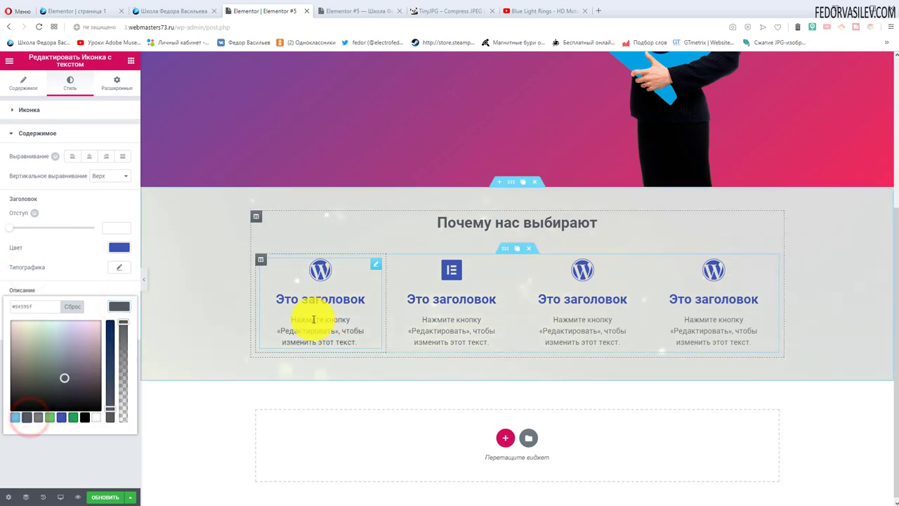
click(84, 417)
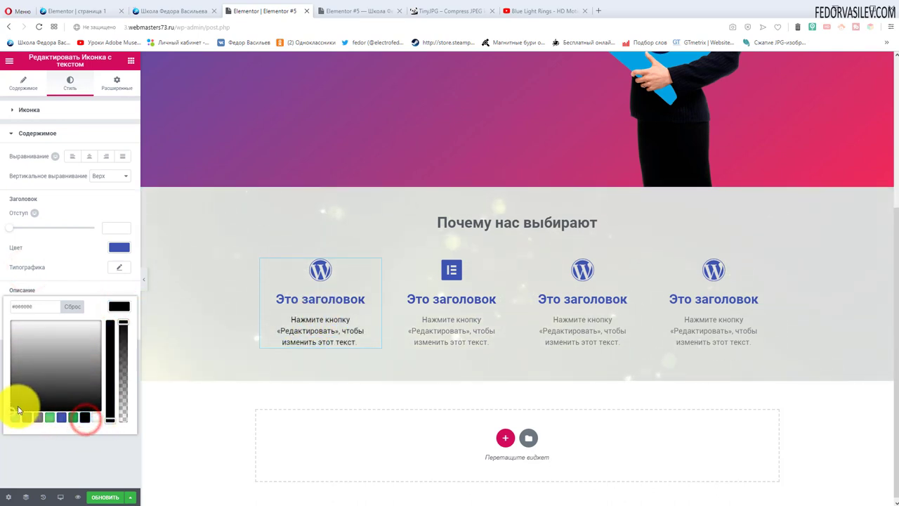
drag(16, 411, 13, 400)
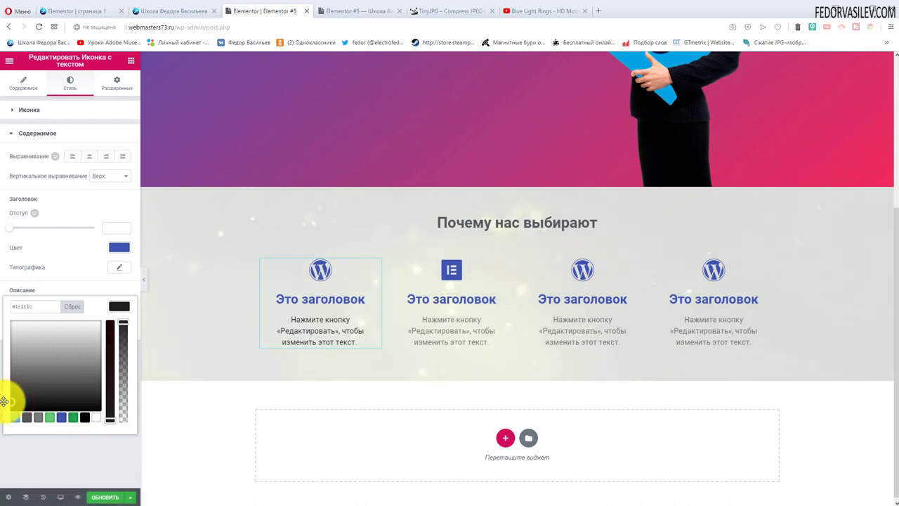
click(3, 399)
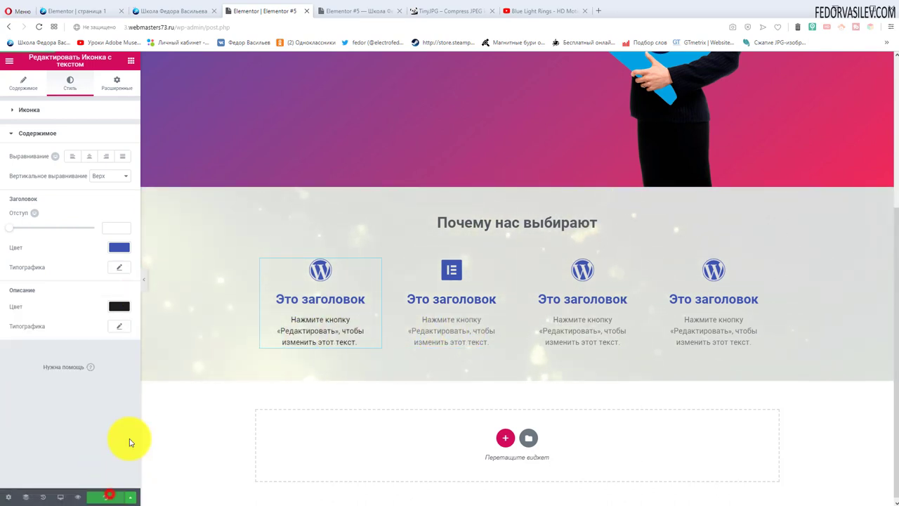
- Reload the published Elementor #5 page and compare the first column's description text with the texts in the neighbouring columns
click(351, 10)
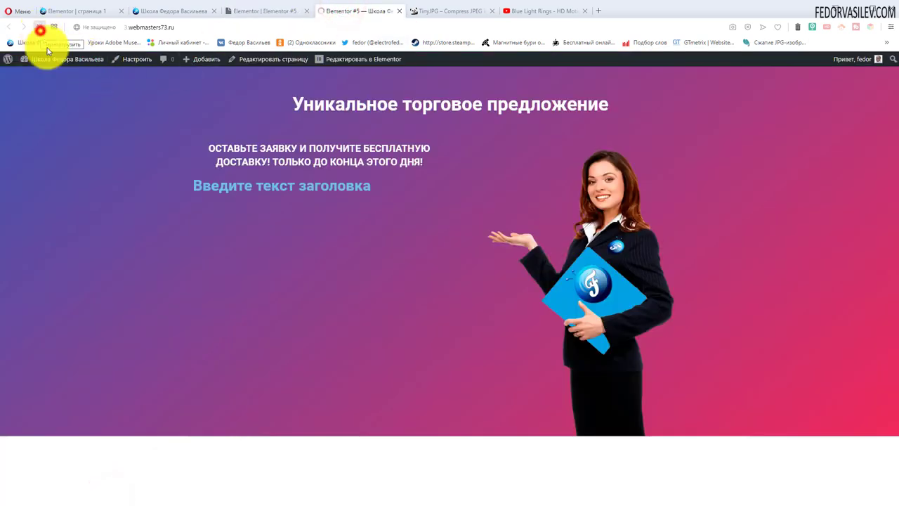
scroll(170, 141, down, 2)
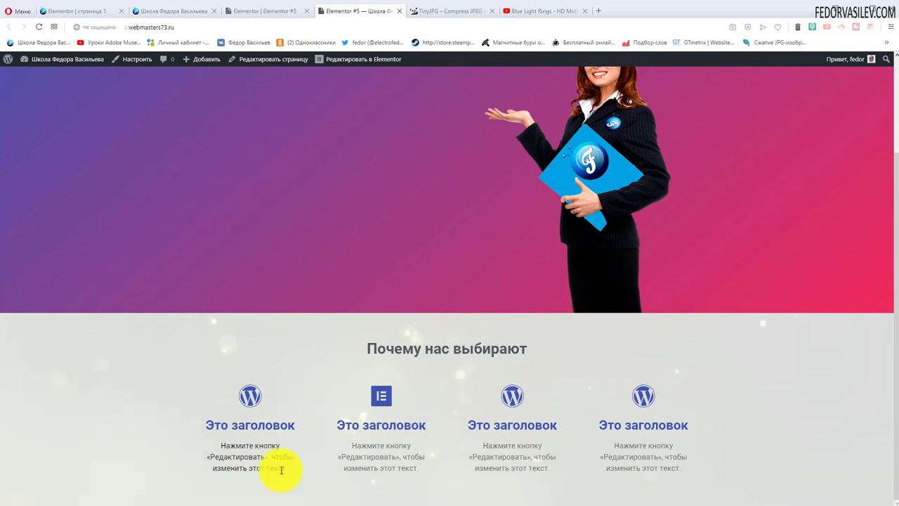
click(246, 457)
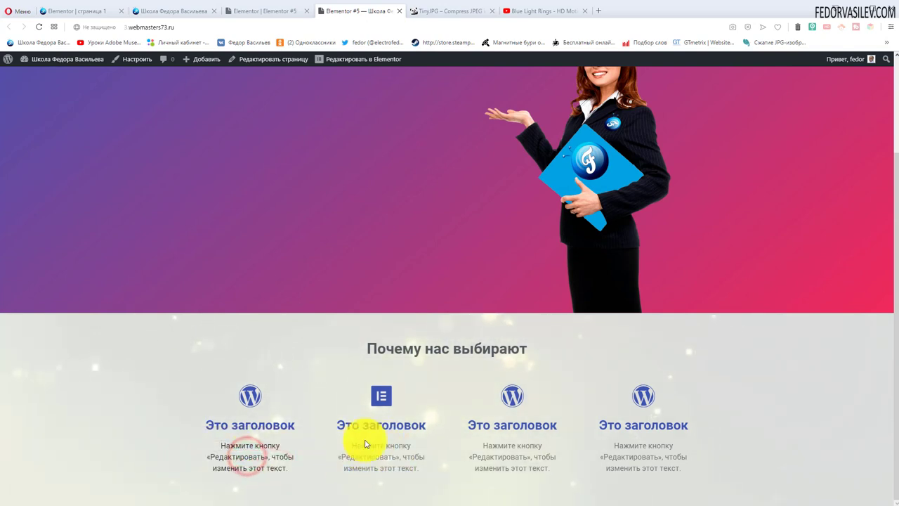
triple_click(377, 447)
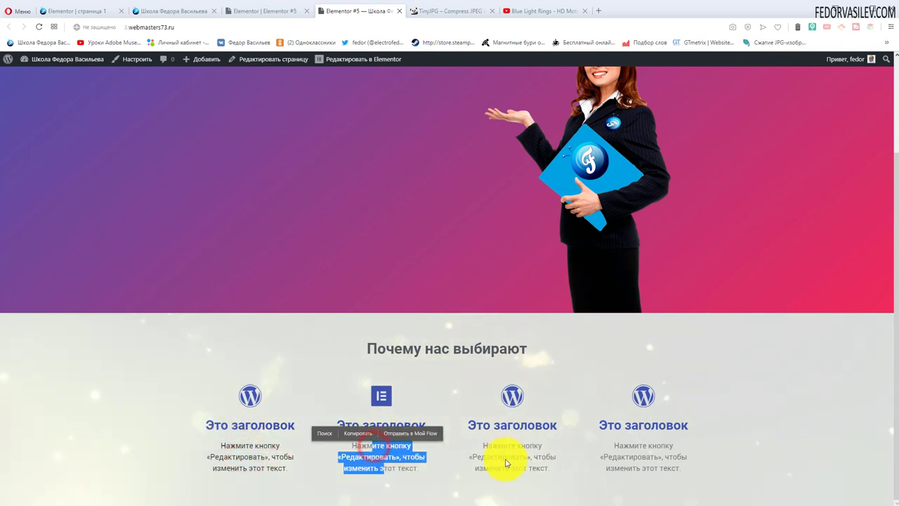
drag(483, 444, 527, 468)
click(487, 443)
- Back in the Elementor #5 editor, apply the first column's dark description style to the second column's icon-and-text widget
key(ctrl+Tab)
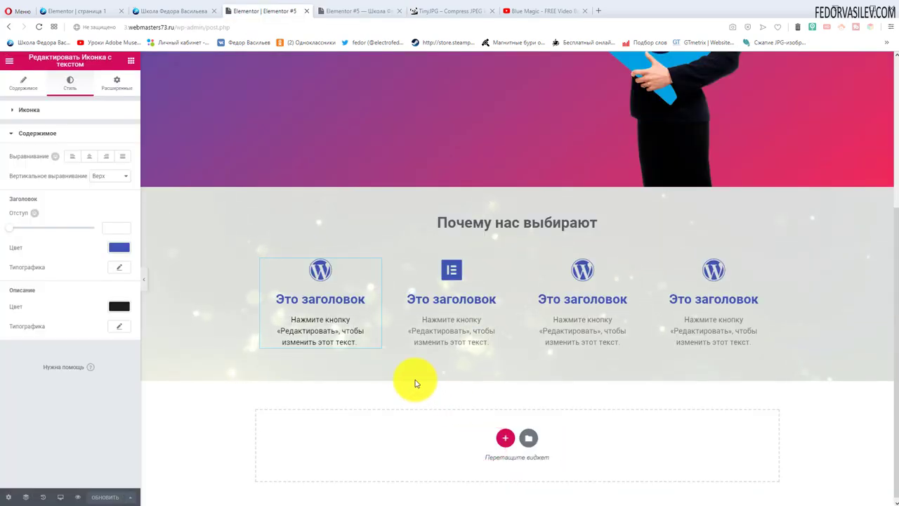
click(119, 306)
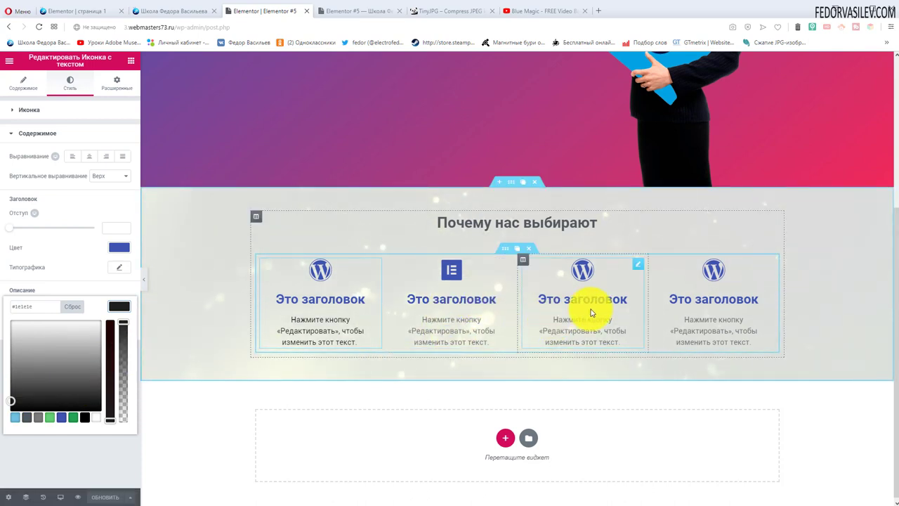
click(581, 482)
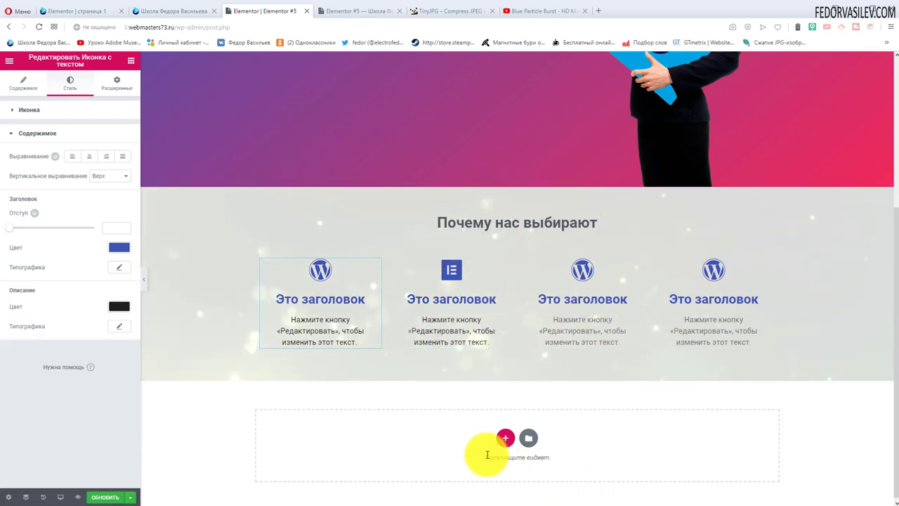
- Copy the first column's icon-and-text widget and paste its style onto the widgets in the third and fourth columns
right_click(321, 331)
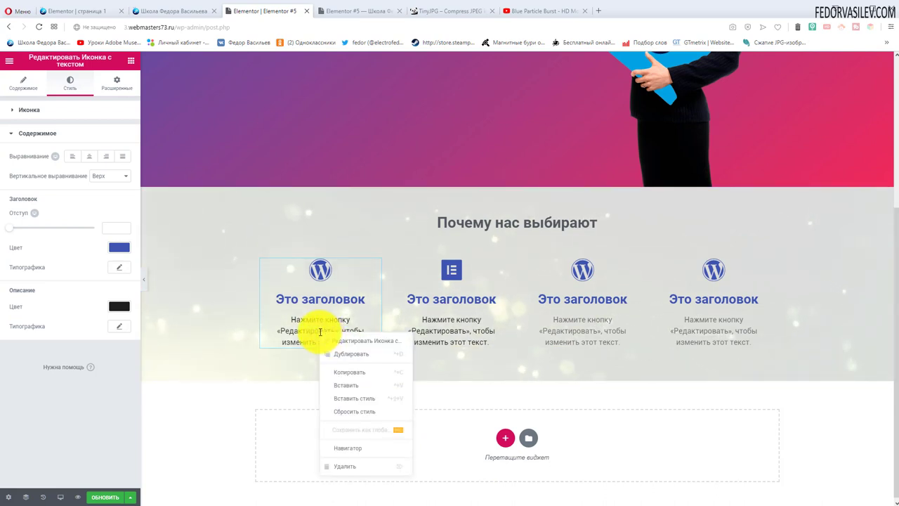
click(338, 372)
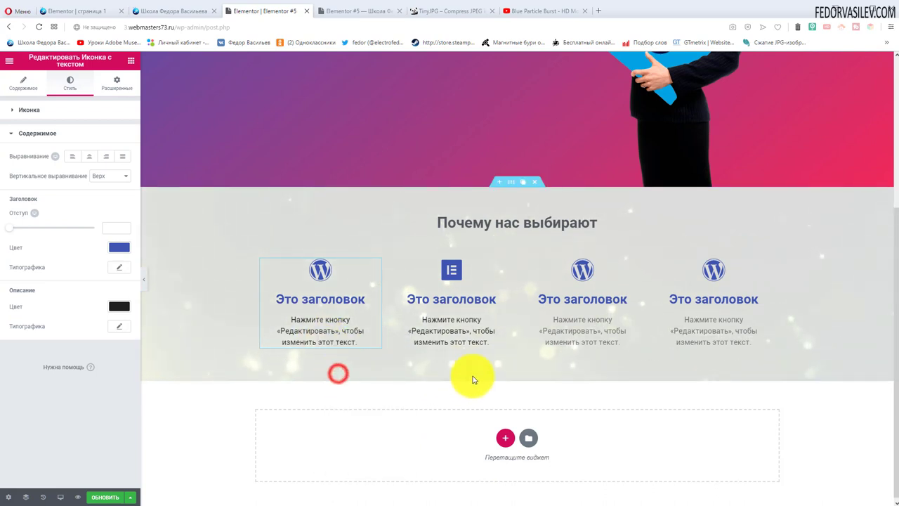
right_click(571, 332)
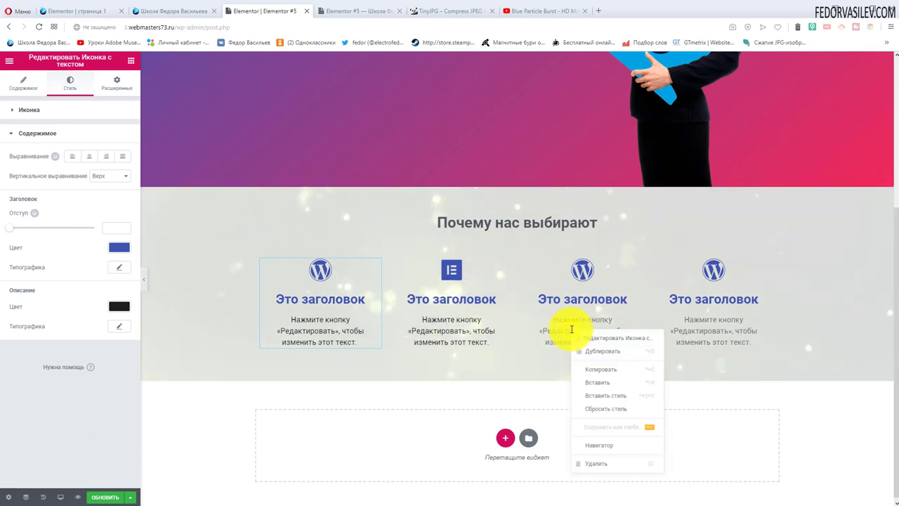
click(606, 401)
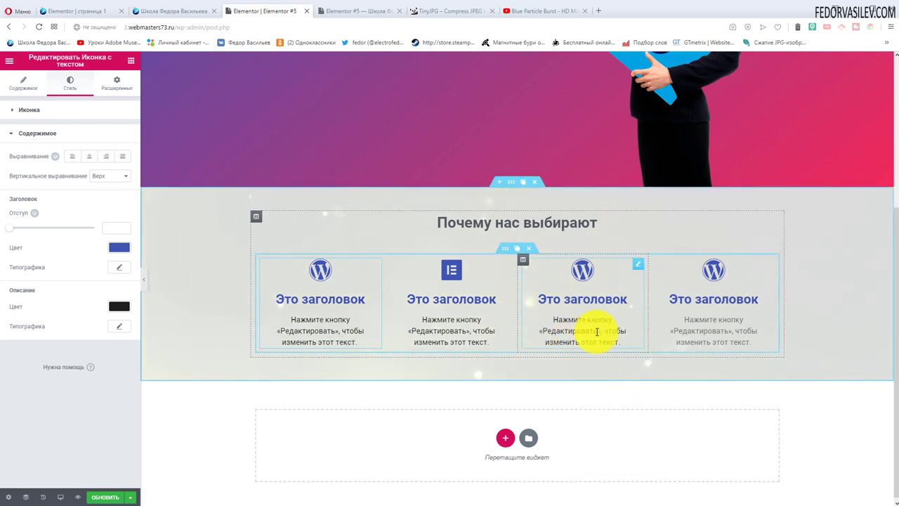
right_click(698, 339)
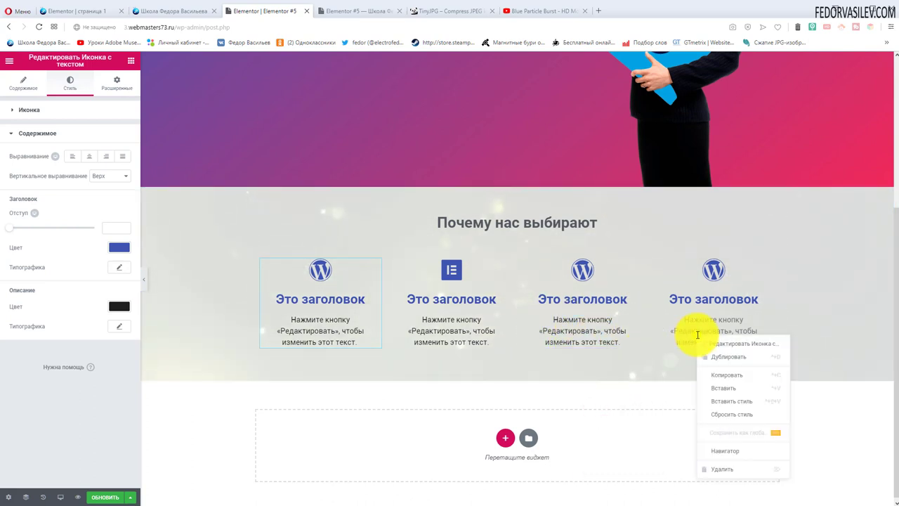
click(706, 407)
- Switch to the published Elementor #5 page and reload it to check the description texts in all four columns
key(ctrl+Tab)
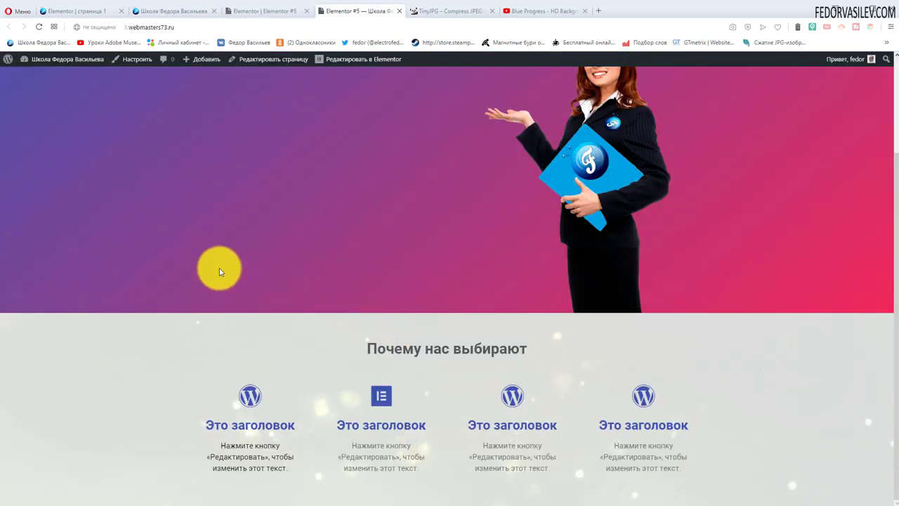
click(39, 27)
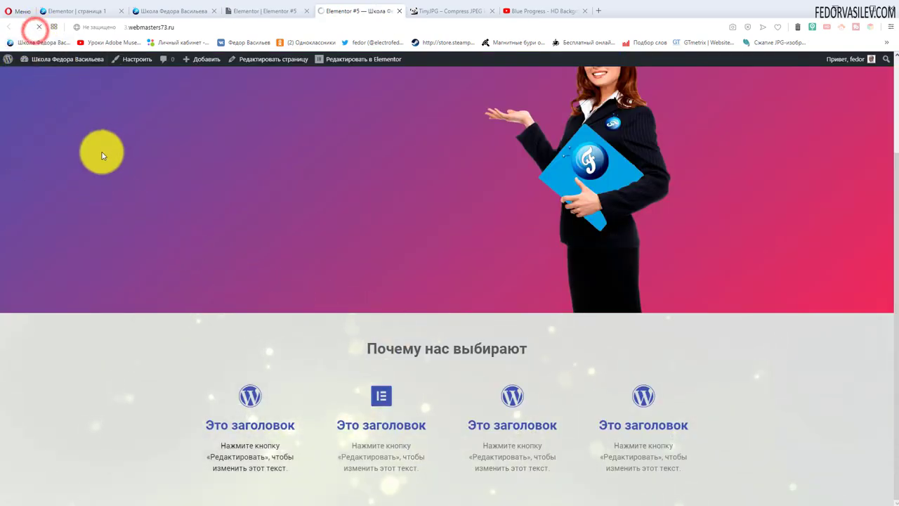